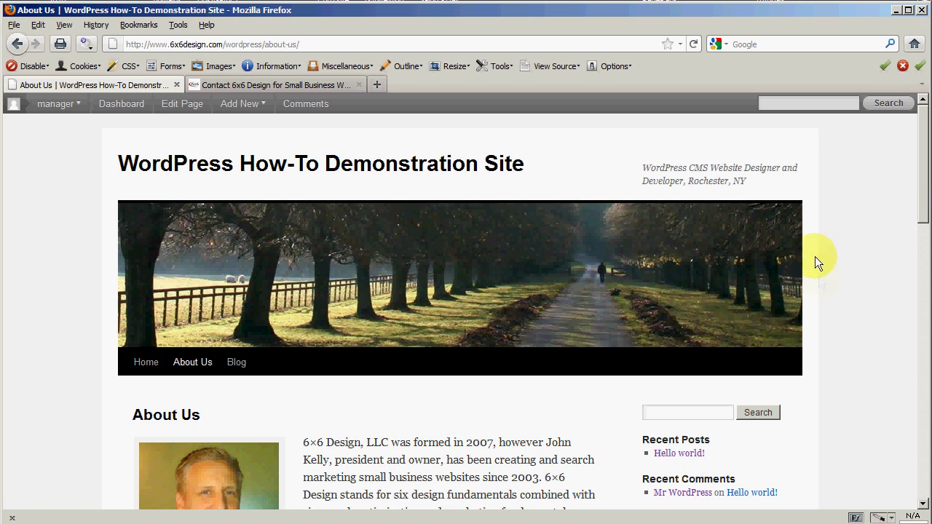
# Step: Look over the published About Us page and open it for editing
pyautogui.moveTo(921, 166); pyautogui.dragTo(921, 240)
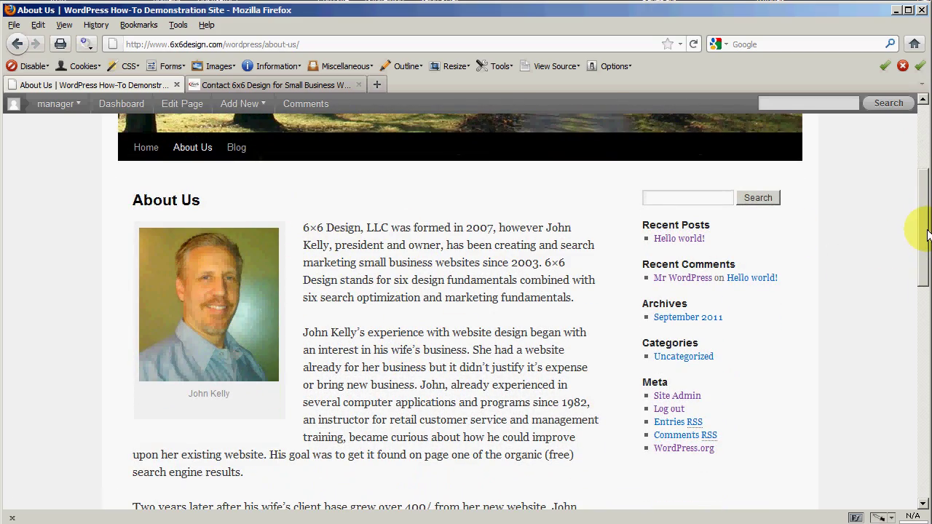
pyautogui.moveTo(927, 233)
pyautogui.mouseDown()
pyautogui.moveTo(918, 322)
pyautogui.moveTo(926, 227)
pyautogui.mouseUp()
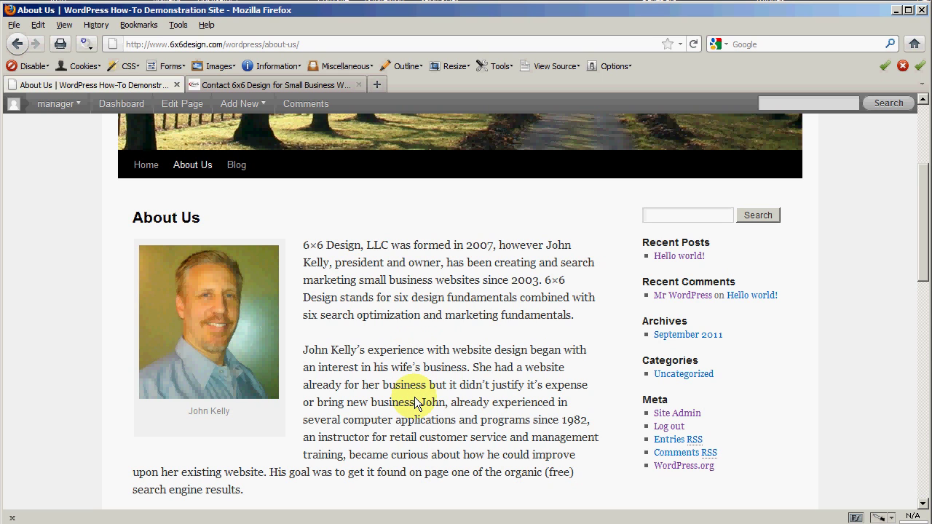
pyautogui.scroll(4, 417, 408)
pyautogui.scroll(-1, 420, 420)
pyautogui.scroll(2, 423, 436)
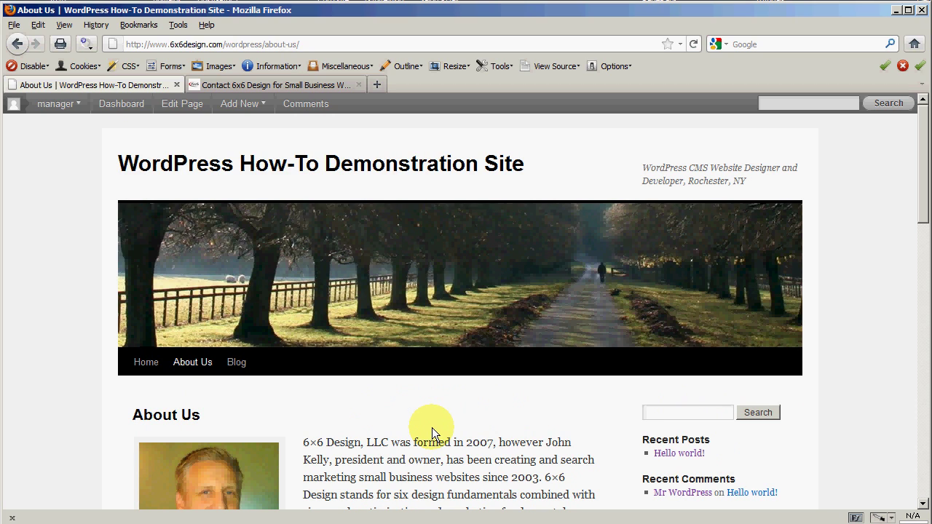
pyautogui.moveTo(56, 106)
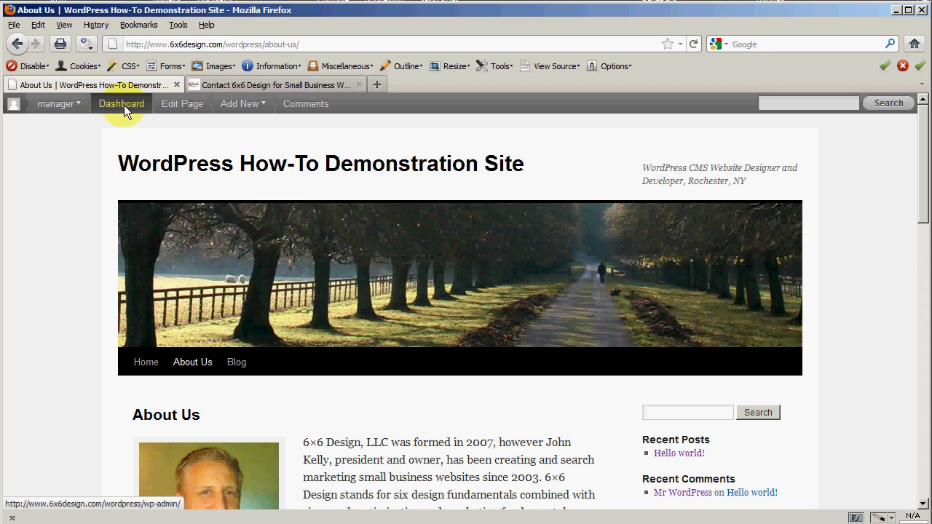
pyautogui.click(180, 105)
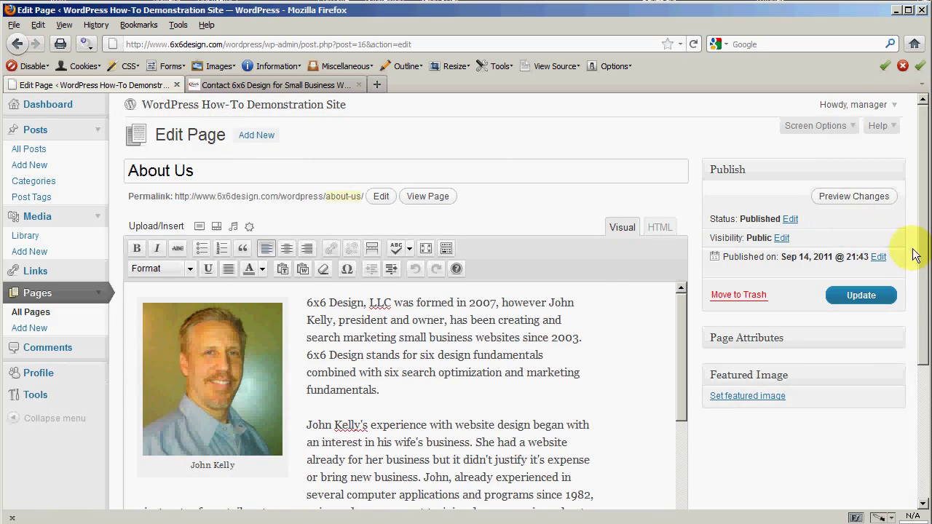
pyautogui.scroll(-2, 924, 284)
pyautogui.moveTo(925, 284); pyautogui.dragTo(927, 313)
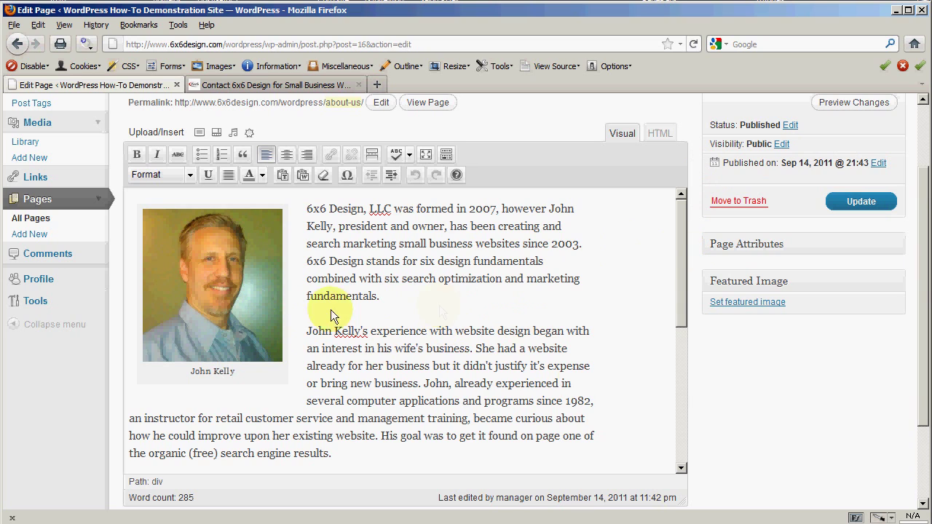
pyautogui.moveTo(681, 276); pyautogui.dragTo(596, 443)
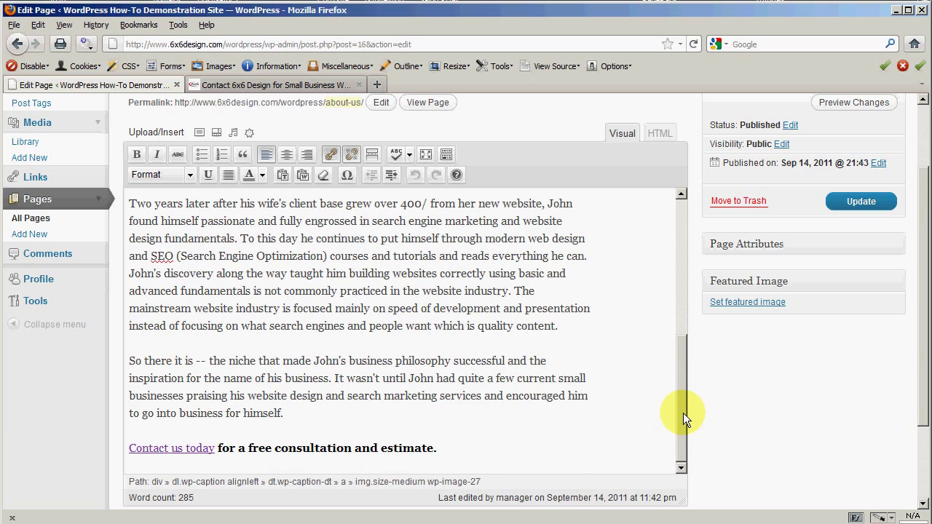
pyautogui.moveTo(683, 412); pyautogui.dragTo(673, 277)
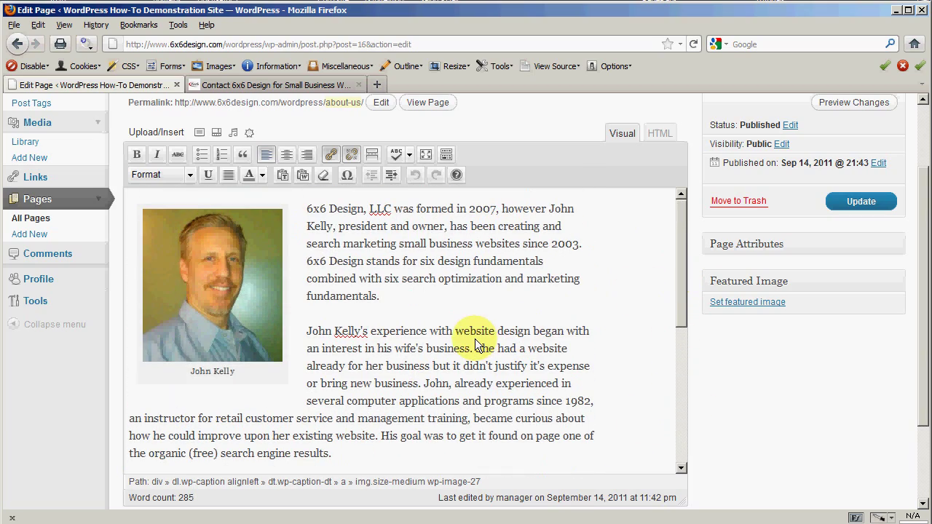
pyautogui.click(412, 314)
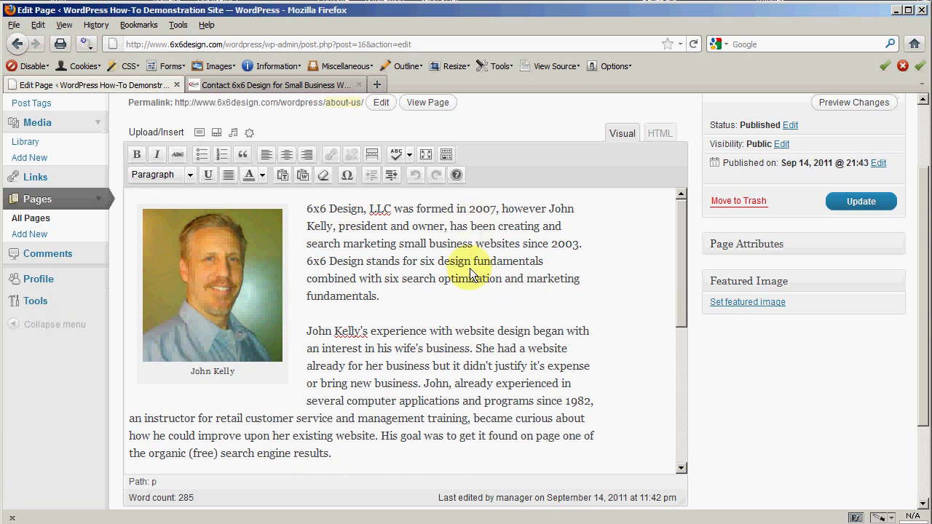
pyautogui.press('Return')
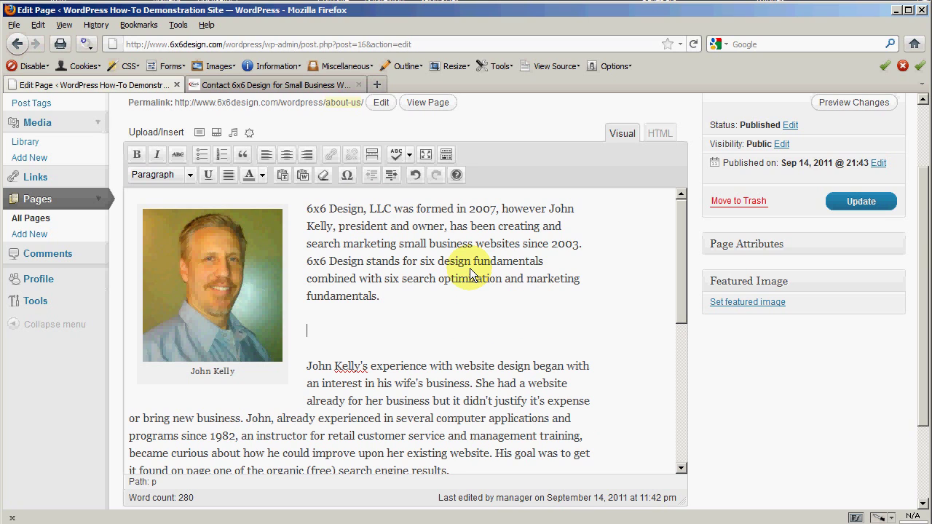
pyautogui.press('Delete')
# Step: Add the separate lines "Website Design", "WordPress Developement" and "SEO" after the paragraph ending in "search engine results."
pyautogui.scroll(-2, 404, 421)
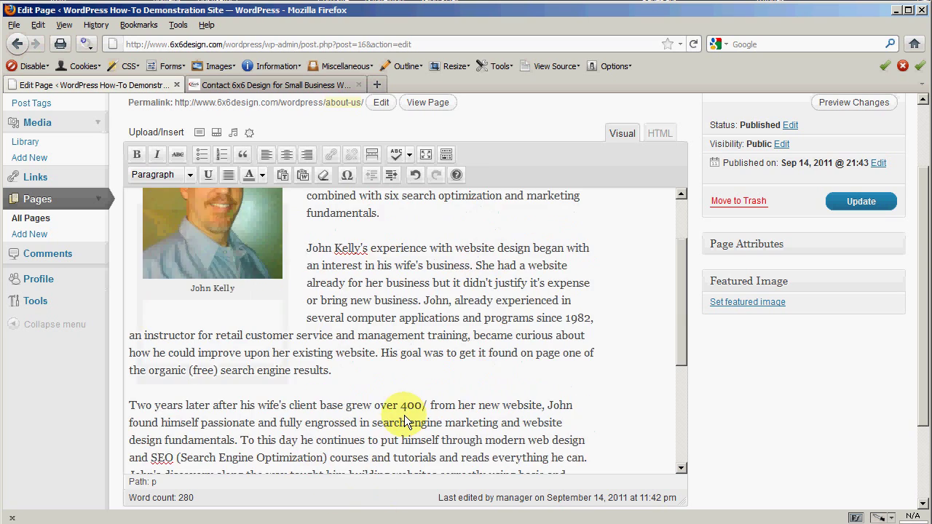
pyautogui.click(412, 375)
pyautogui.press('Return')
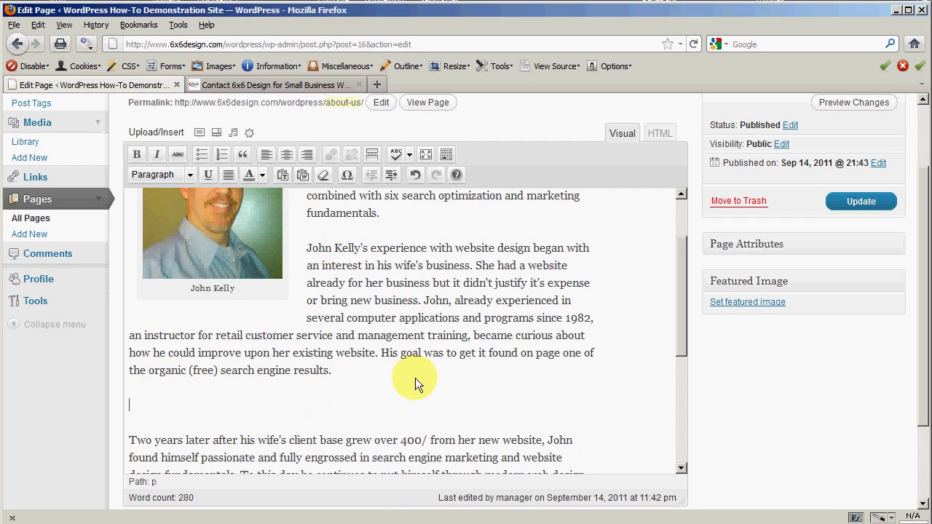
pyautogui.write('Website Design')
pyautogui.press('Return')
pyautogui.write('Wor')
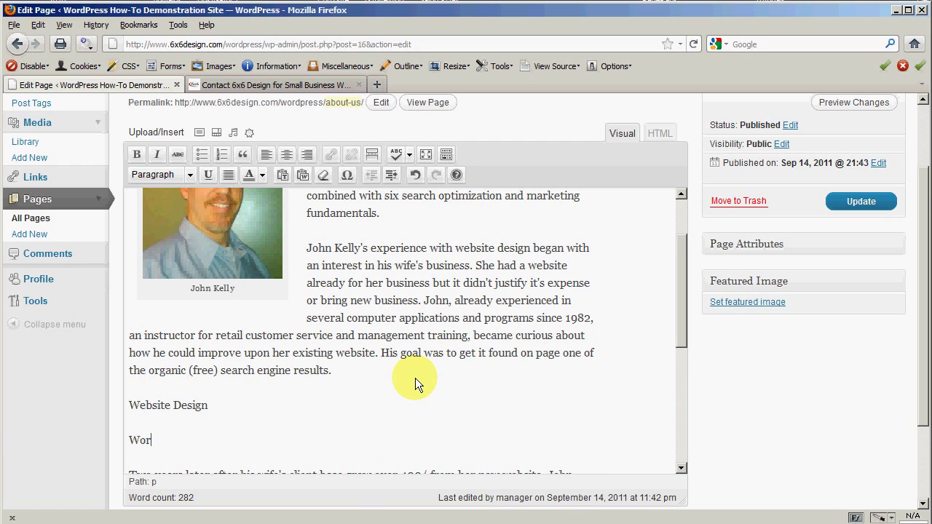
pyautogui.write('dPress Developemtn')
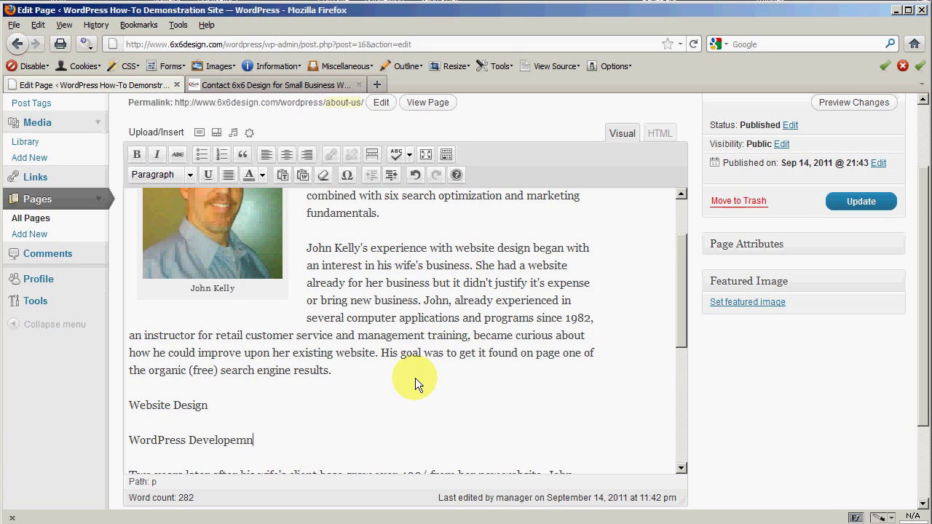
pyautogui.write('nt')
pyautogui.press('Return')
pyautogui.write('SEO')
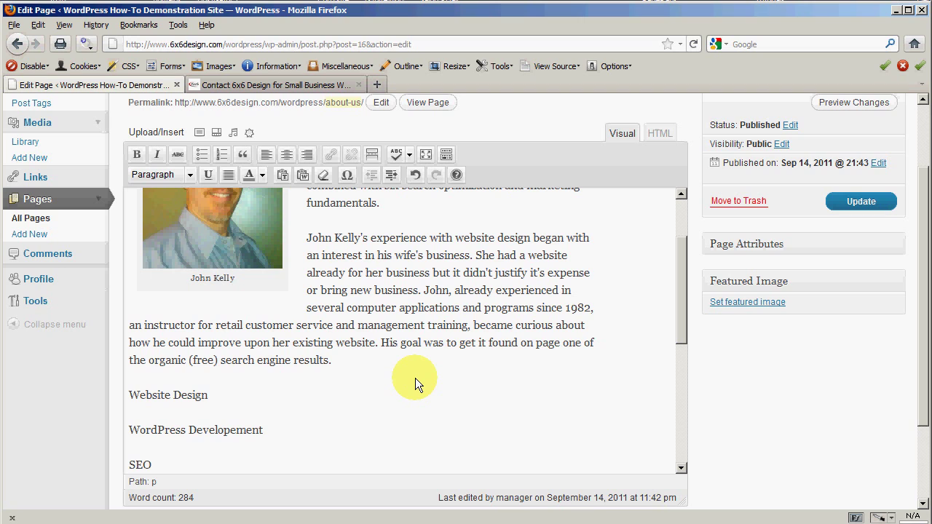
# Step: Format the lines "Website Design", "WordPress Developement" and "SEO" as a bulleted list
pyautogui.scroll(-2, 380, 339)
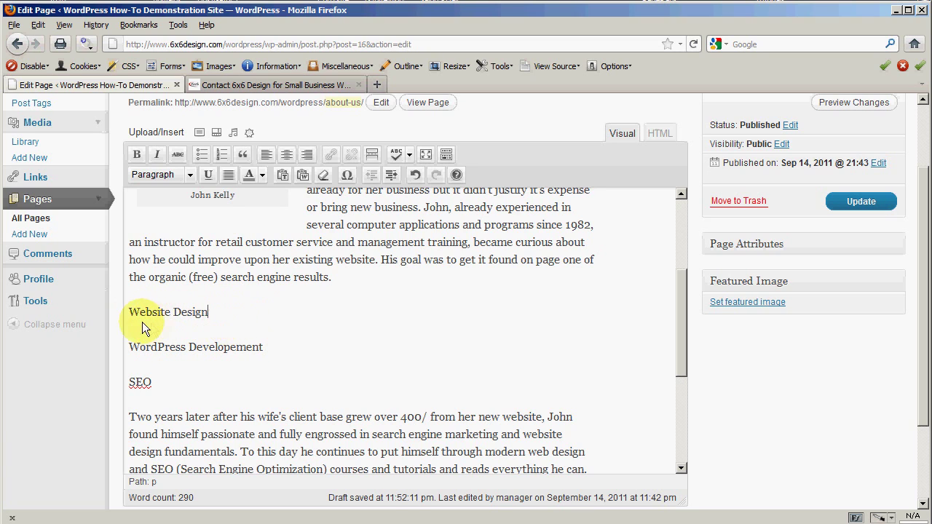
pyautogui.moveTo(129, 313); pyautogui.dragTo(288, 370)
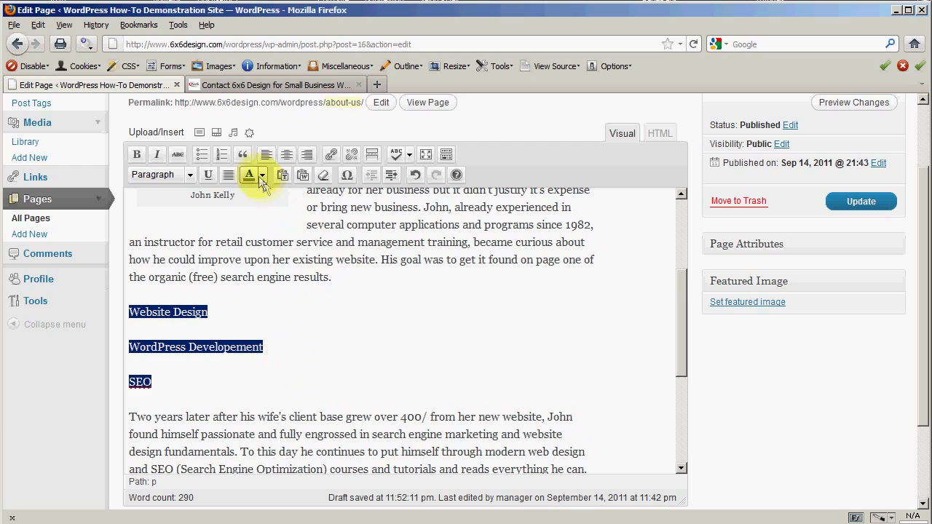
pyautogui.click(203, 157)
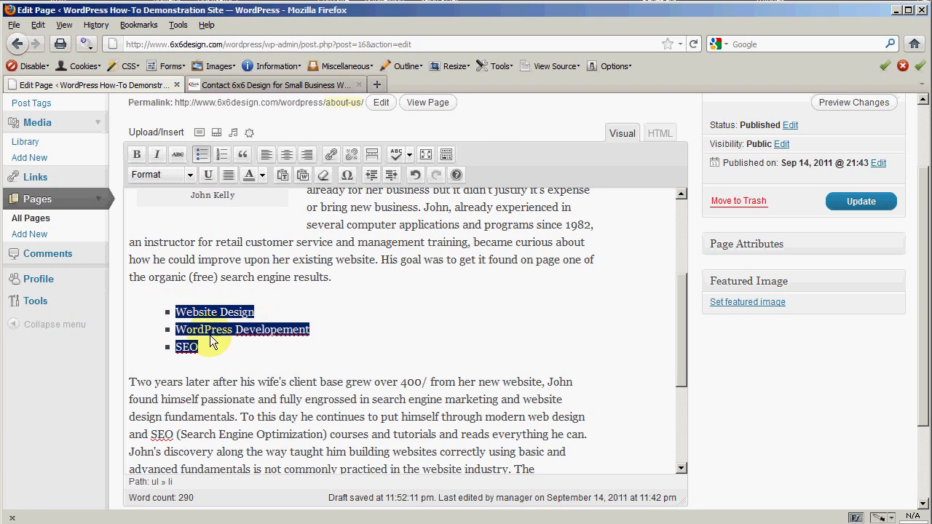
# Step: In the page's HTML source, add "Search Marketing" as an li item below SEO, before the closing ul tag
pyautogui.click(659, 134)
pyautogui.moveTo(677, 215); pyautogui.dragTo(689, 297)
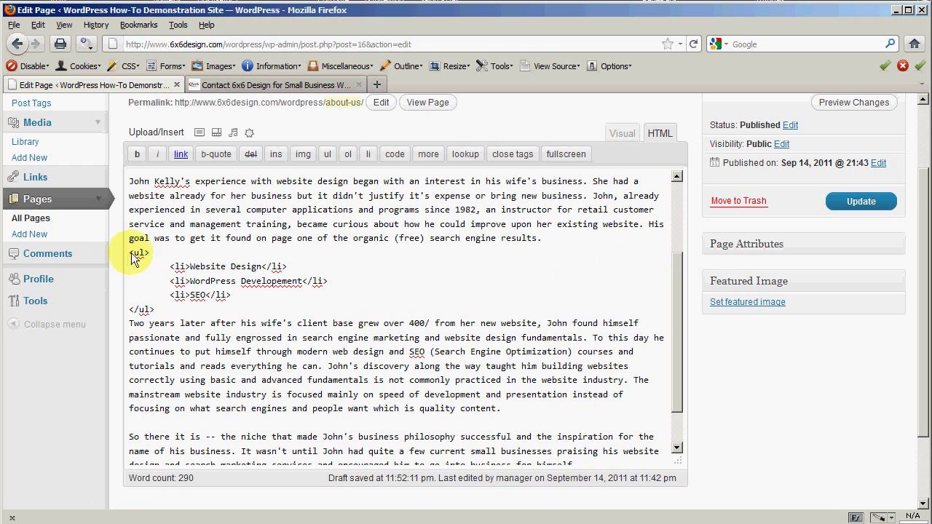
pyautogui.click(132, 310)
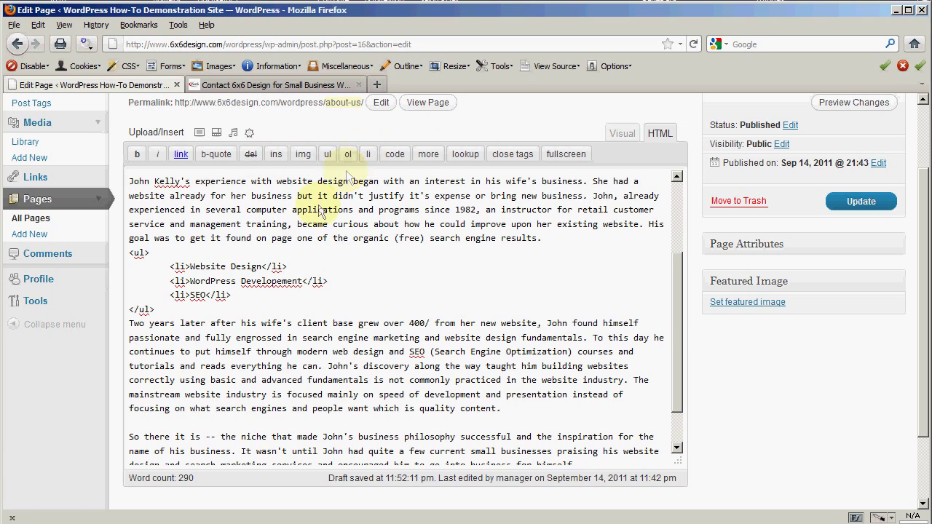
pyautogui.press('Return')
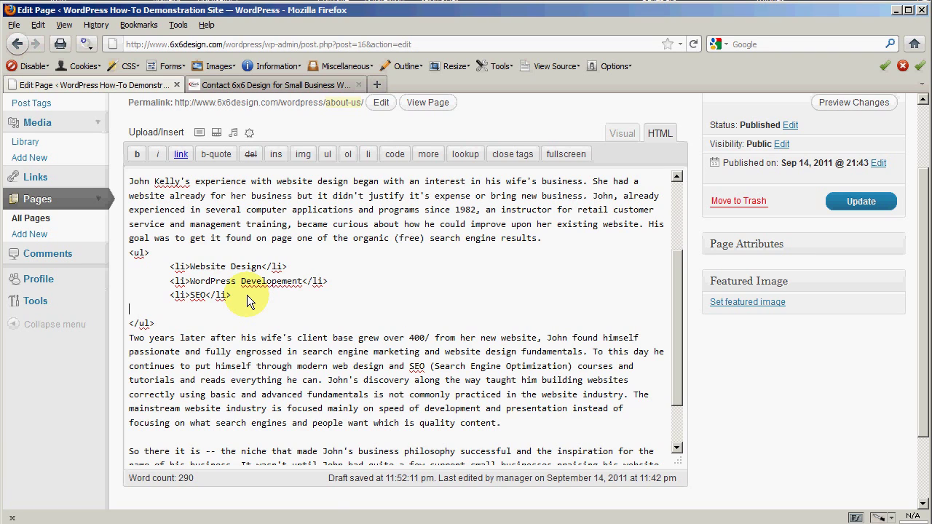
pyautogui.write('Search Marketing')
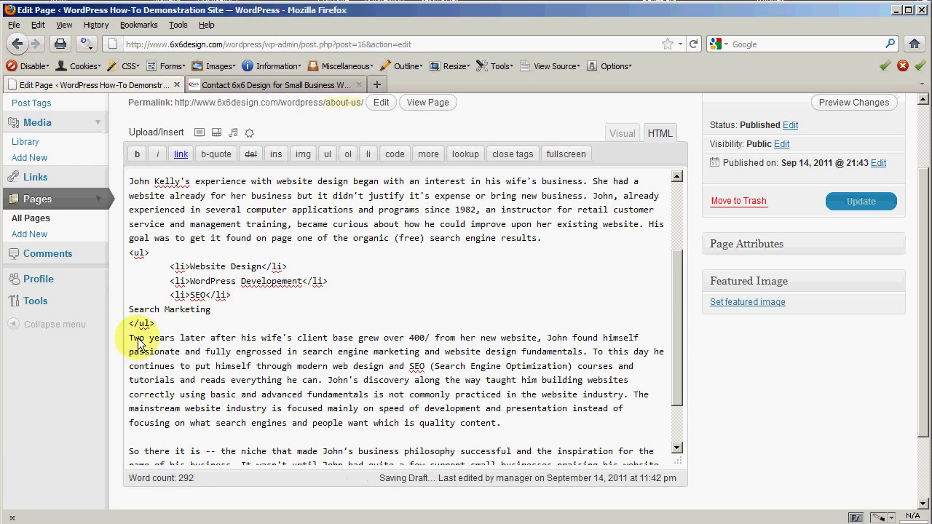
pyautogui.moveTo(129, 309); pyautogui.dragTo(211, 311)
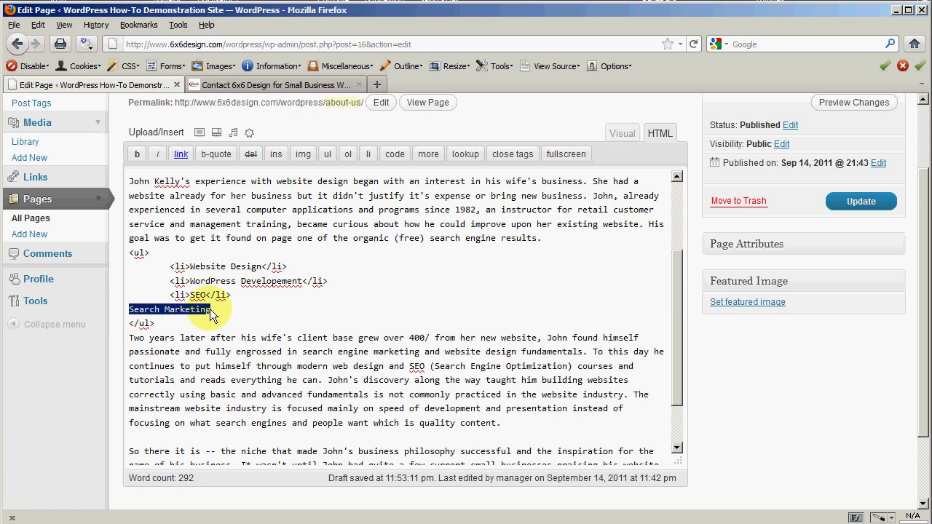
pyautogui.click(368, 154)
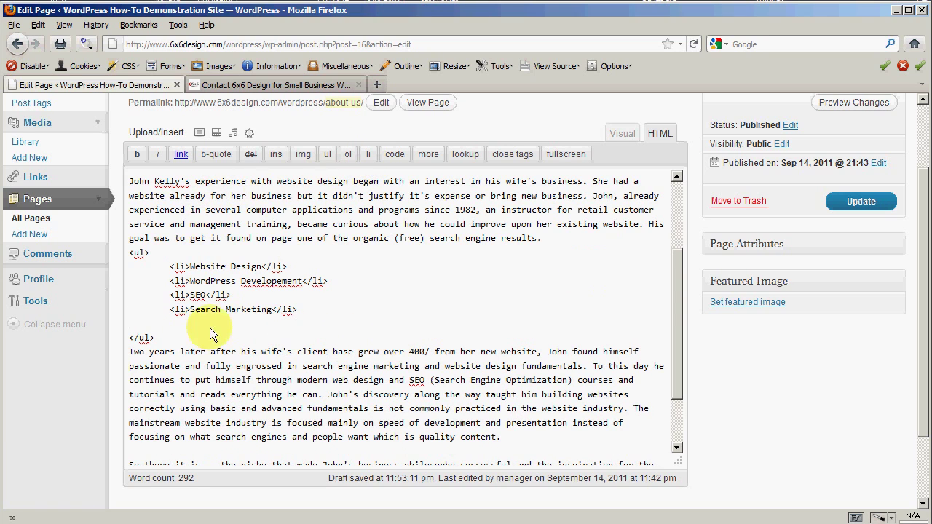
# Step: Check the extended list in the visual editor and in the HTML source, returning to the visual editor
pyautogui.click(618, 133)
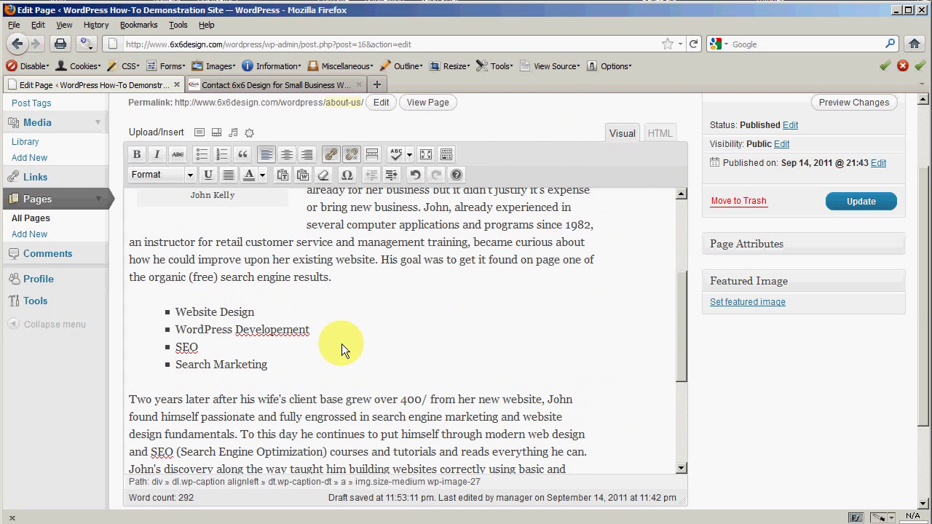
pyautogui.click(659, 134)
pyautogui.scroll(-1, 320, 371)
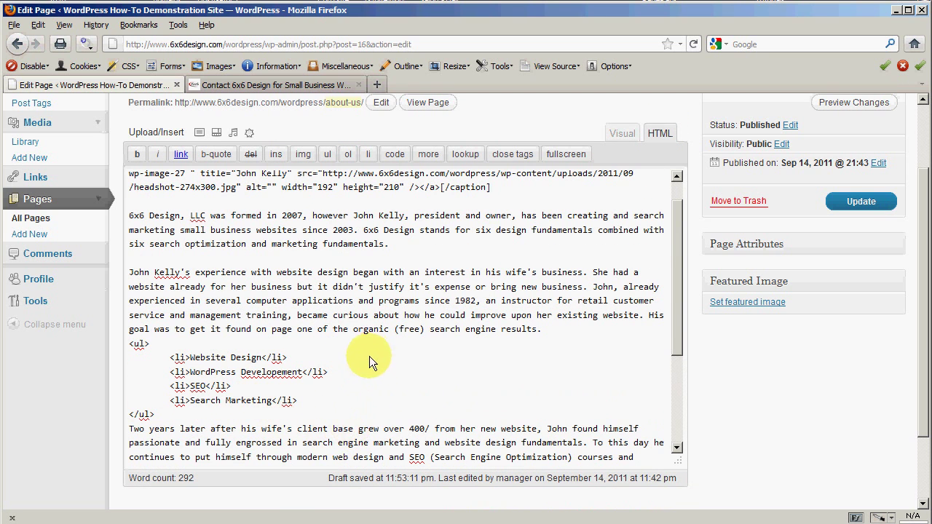
pyautogui.scroll(1, 367, 356)
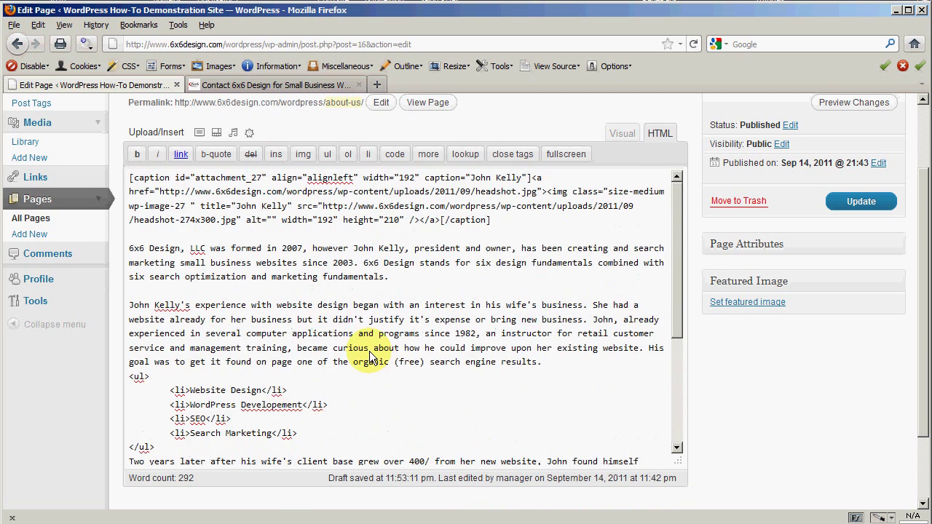
pyautogui.click(622, 134)
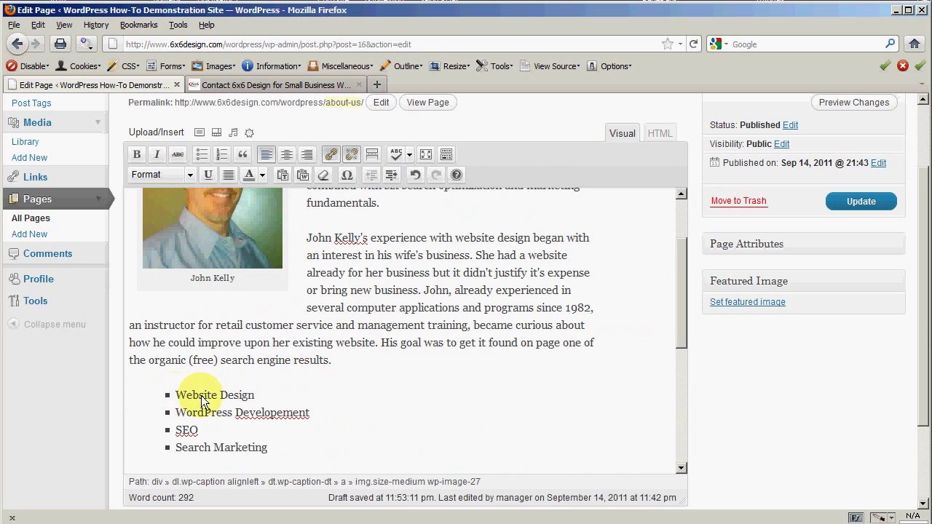
# Step: Make all four bulleted list items bold and italic
pyautogui.moveTo(173, 394); pyautogui.dragTo(317, 451)
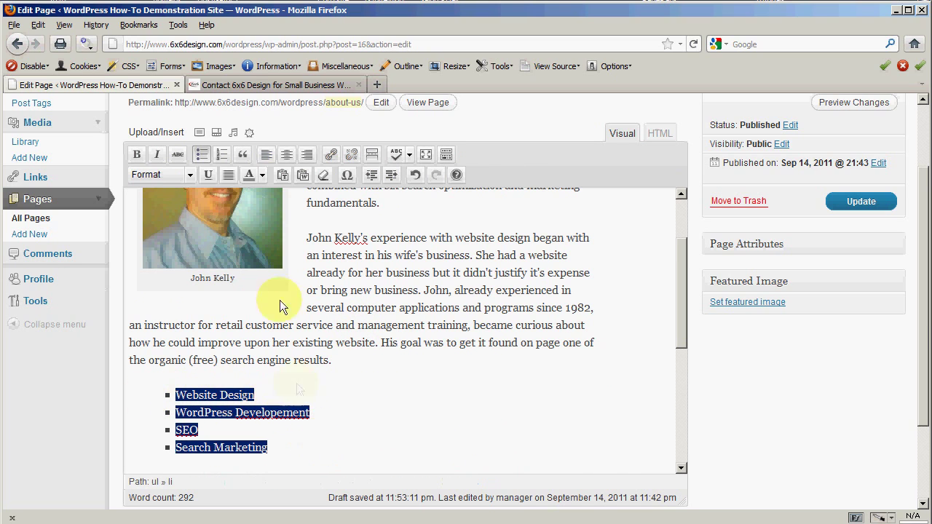
pyautogui.click(136, 155)
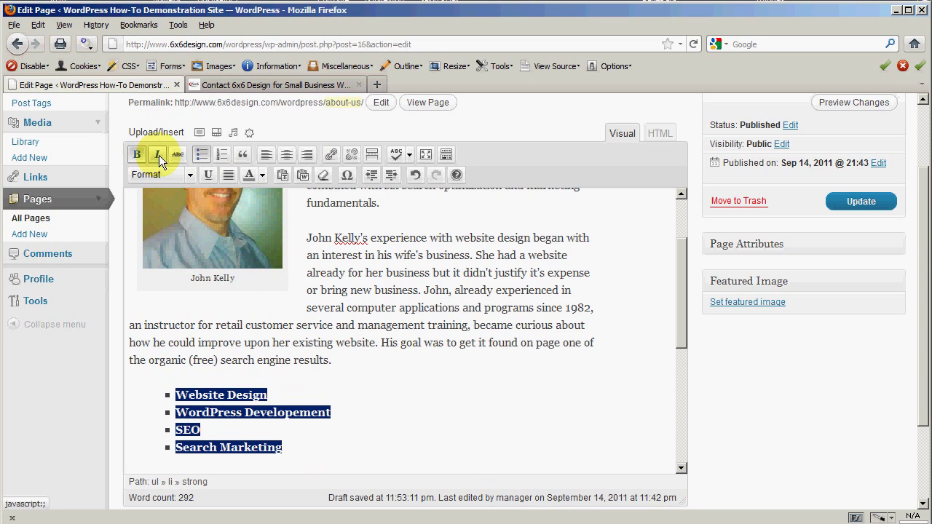
pyautogui.click(157, 155)
pyautogui.click(428, 304)
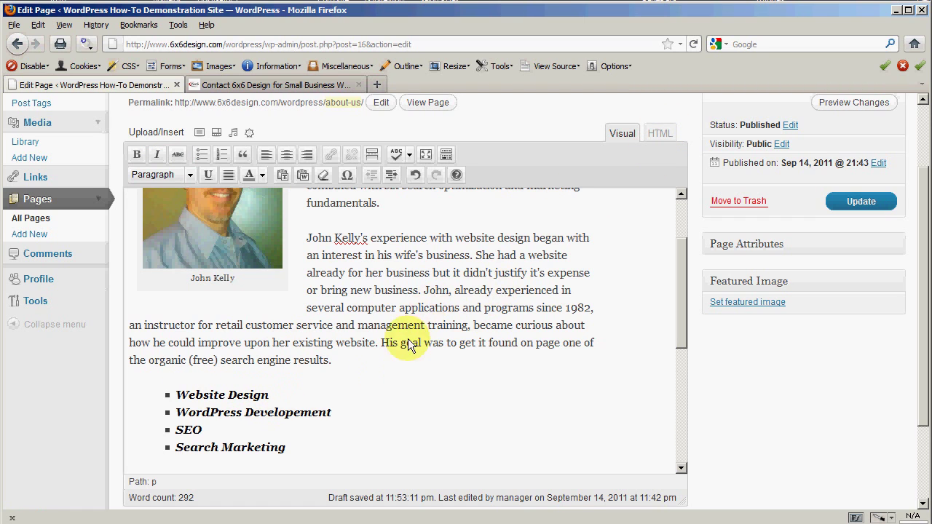
# Step: Make the company name "6x6 Design, LLC" bold at the start of the first paragraph
pyautogui.scroll(3, 353, 291)
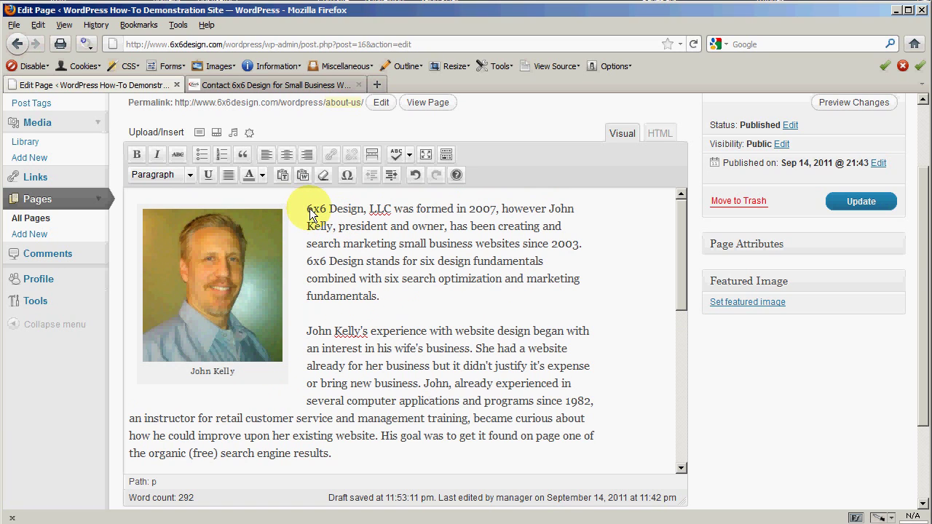
pyautogui.moveTo(309, 211); pyautogui.dragTo(393, 211)
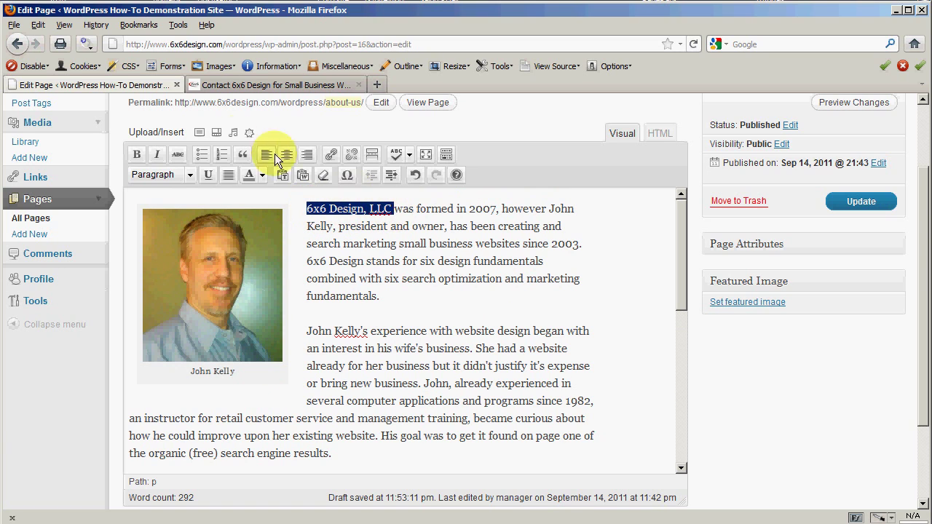
pyautogui.click(136, 154)
pyautogui.click(437, 280)
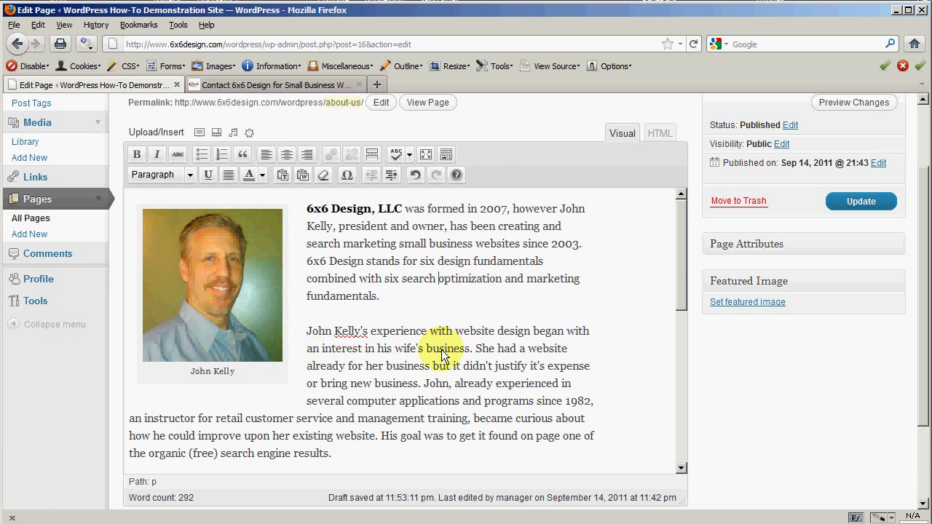
pyautogui.scroll(-10, 441, 349)
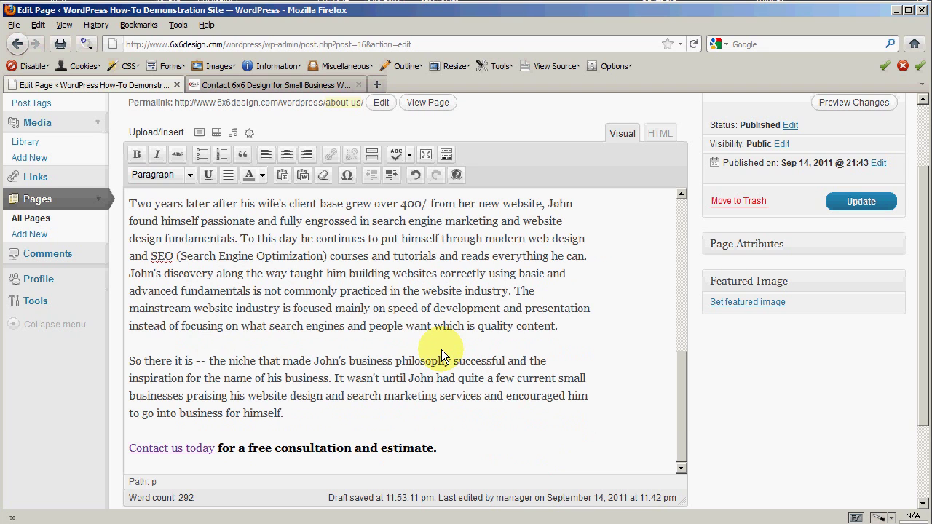
# Step: Preview the About Us page, review the bold company name and the bulleted services list, and close the preview
pyautogui.scroll(4, 350, 354)
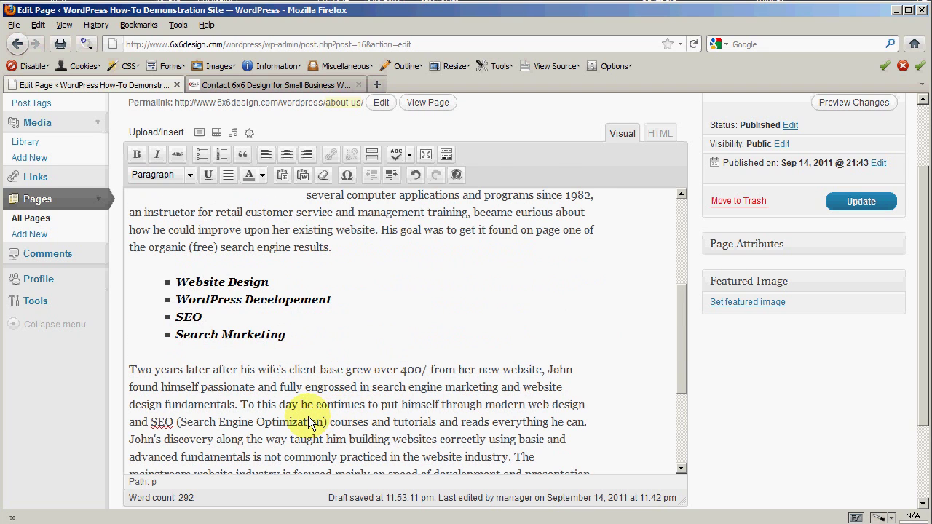
pyautogui.scroll(5, 367, 420)
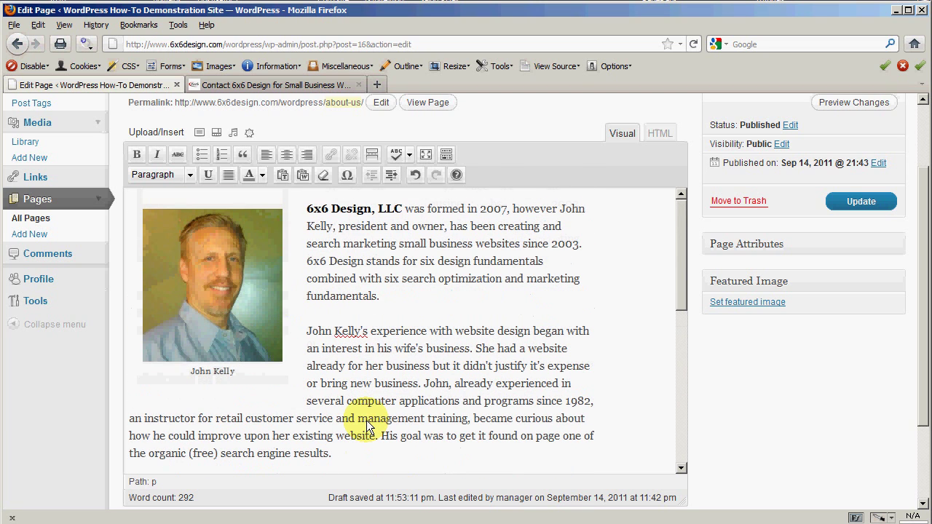
pyautogui.scroll(2, 558, 265)
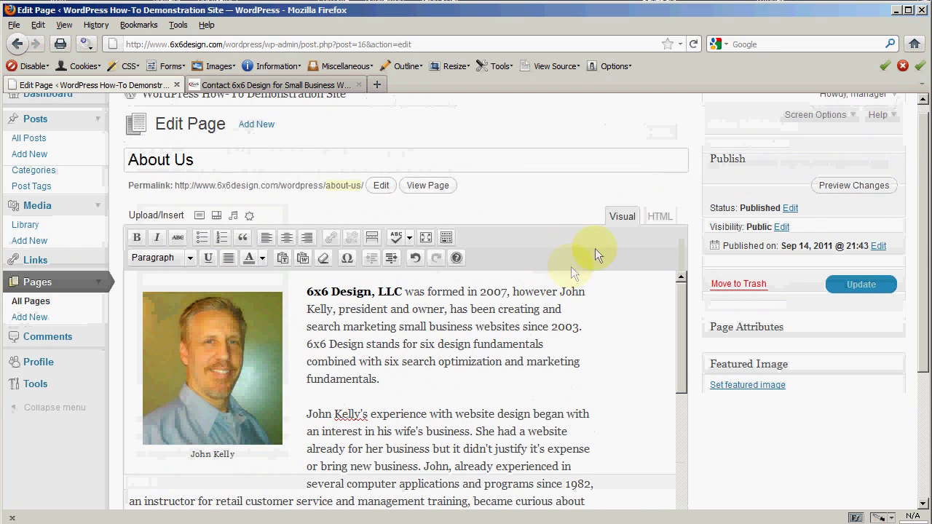
pyautogui.click(844, 186)
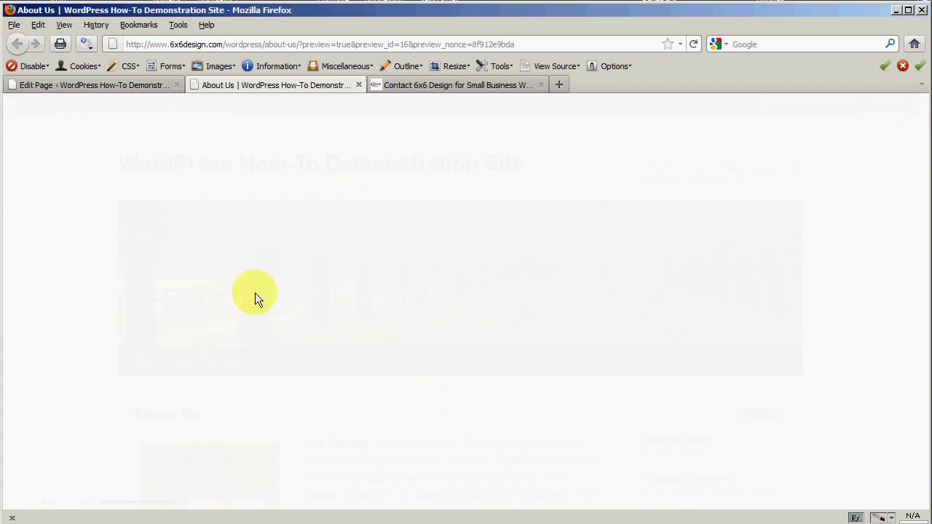
pyautogui.scroll(-10, 95, 310)
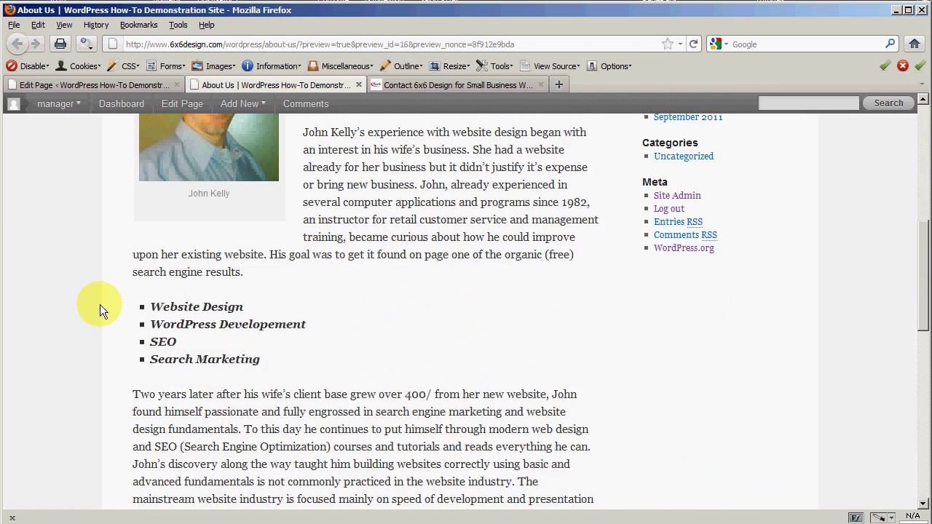
pyautogui.scroll(-8, 99, 304)
pyautogui.scroll(18, 99, 304)
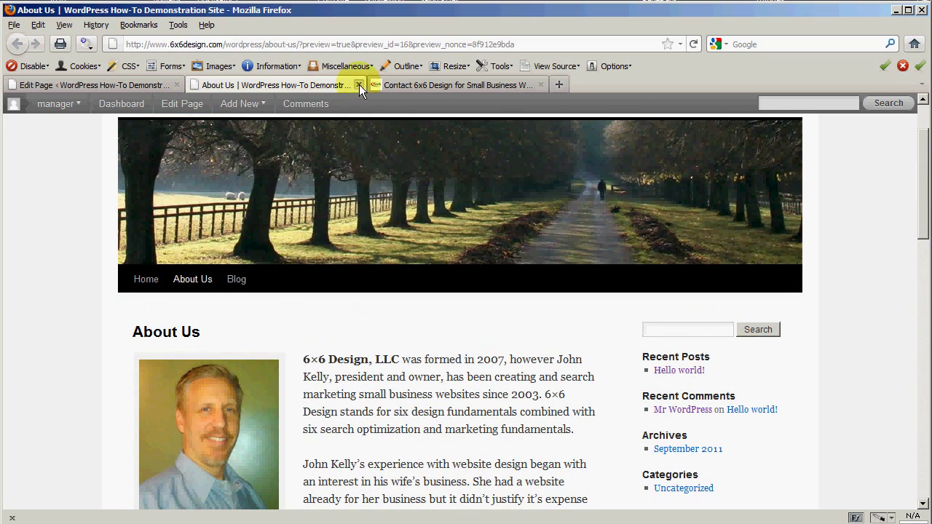
pyautogui.click(358, 84)
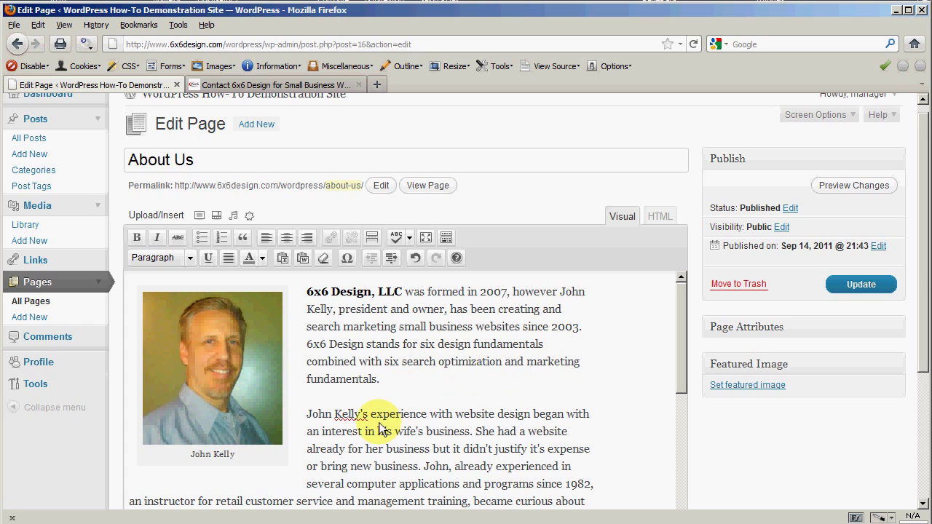
# Step: Undo the recent edits until Website Design, WordPress Developement and SEO are plain, separate paragraphs without bullets
pyautogui.scroll(-4, 378, 429)
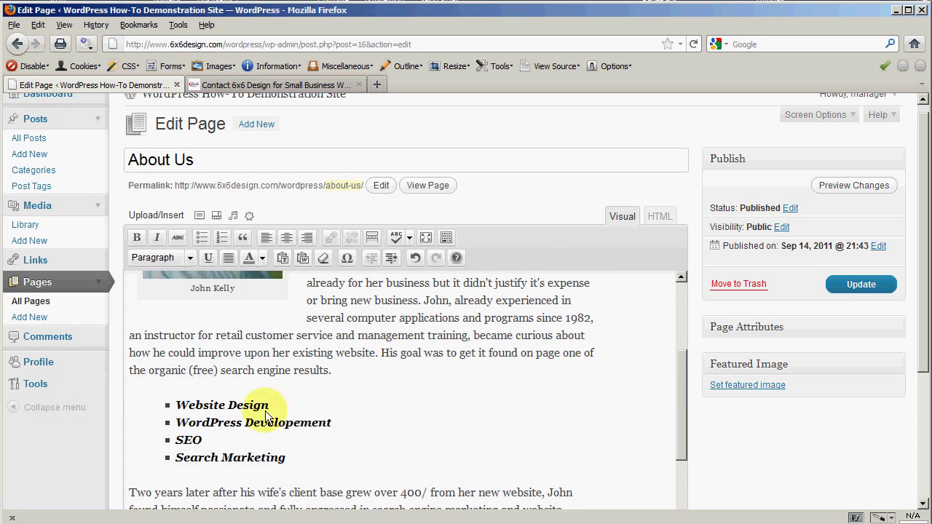
pyautogui.moveTo(288, 460); pyautogui.dragTo(182, 463)
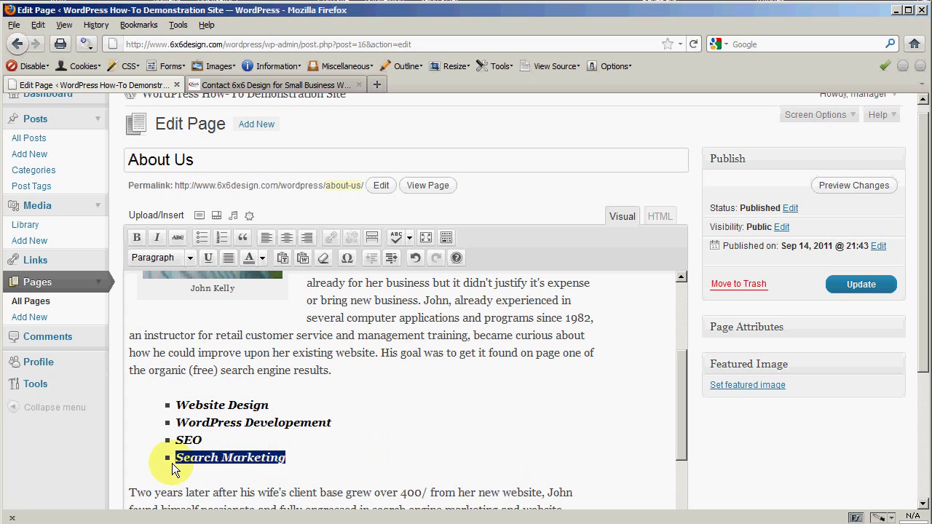
pyautogui.click(413, 258)
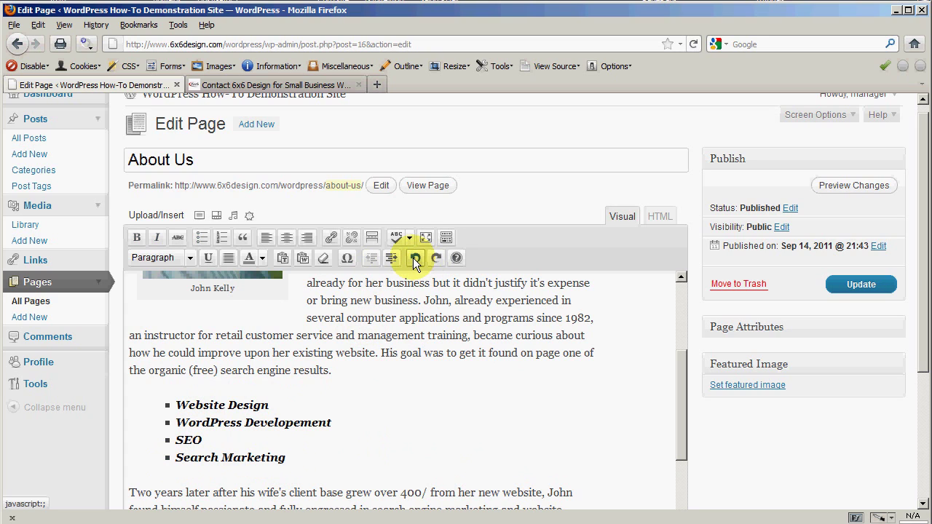
pyautogui.click(412, 257)
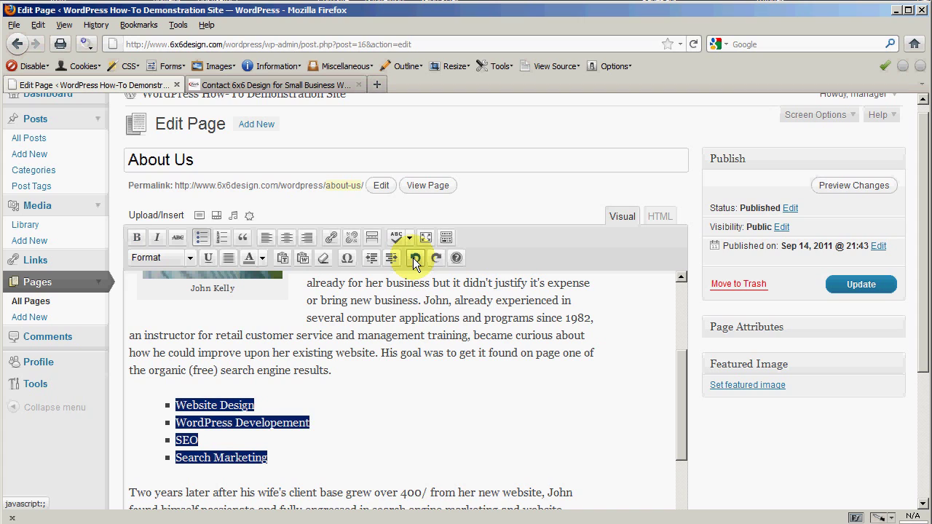
pyautogui.click(412, 258)
pyautogui.click(413, 258)
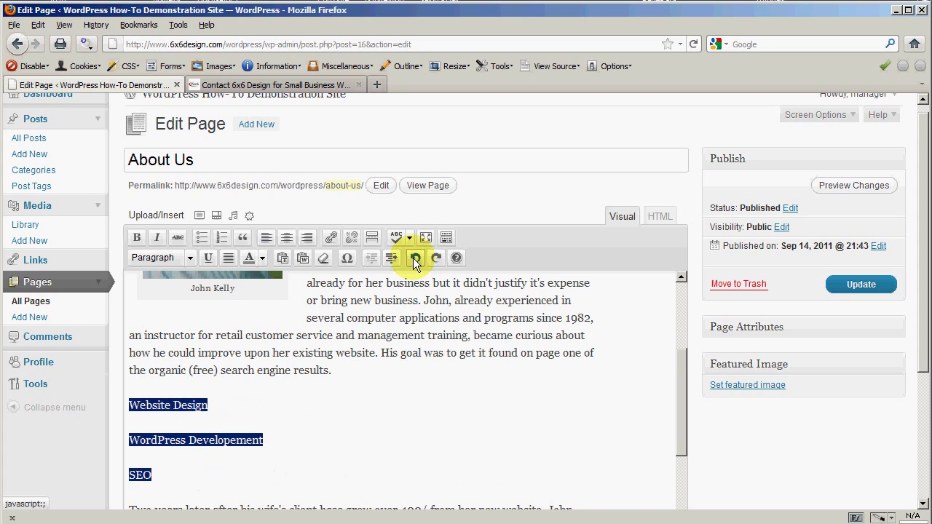
pyautogui.click(377, 353)
pyautogui.scroll(-2, 393, 382)
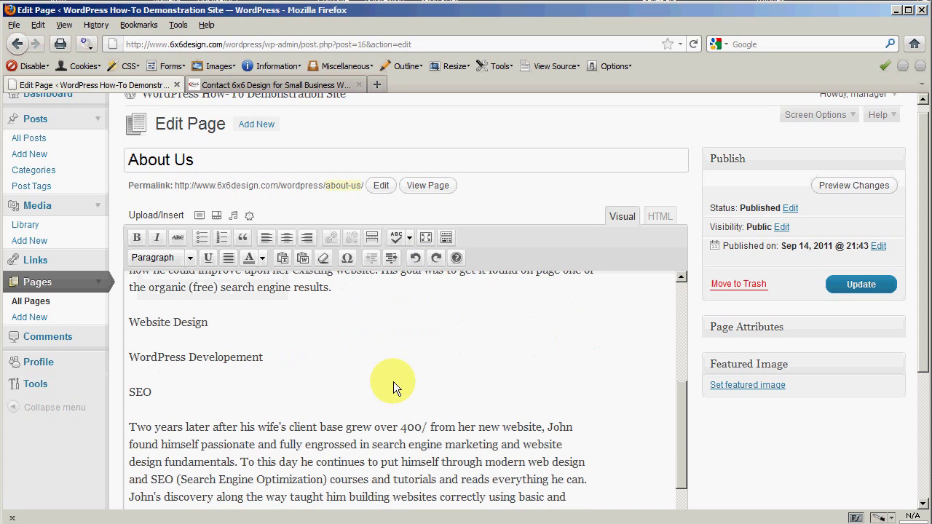
# Step: In the page's HTML source, remove the blank lines between Website Design, WordPress Developement and SEO
pyautogui.click(659, 218)
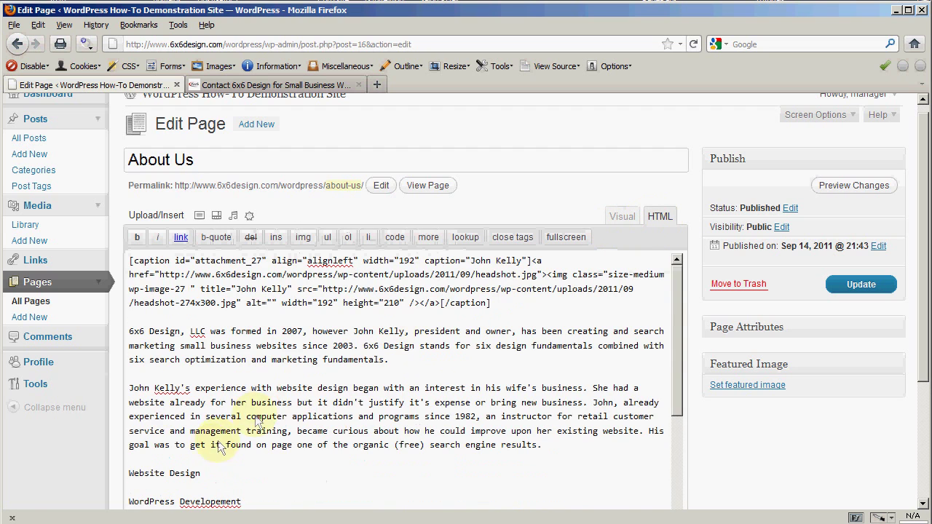
pyautogui.scroll(-4, 269, 397)
pyautogui.click(210, 357)
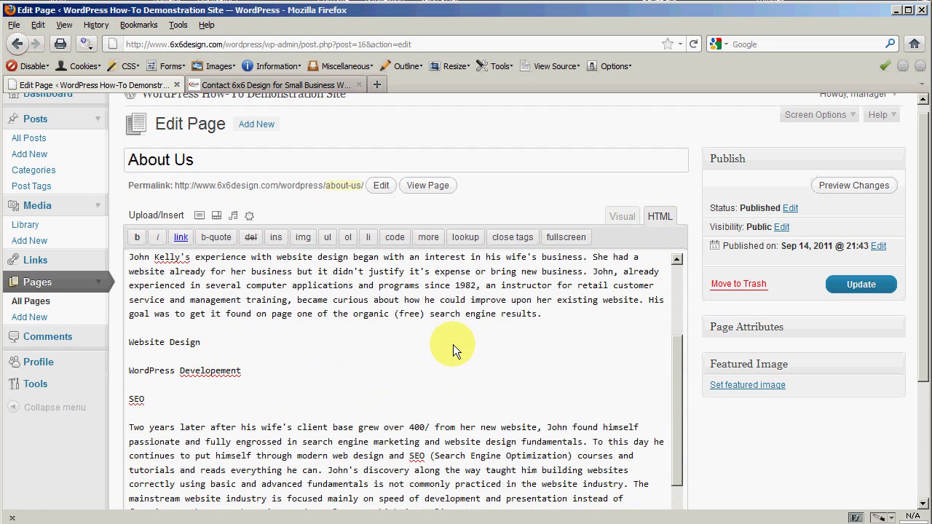
pyautogui.press('Delete')
pyautogui.press('Down')
pyautogui.press('Delete')
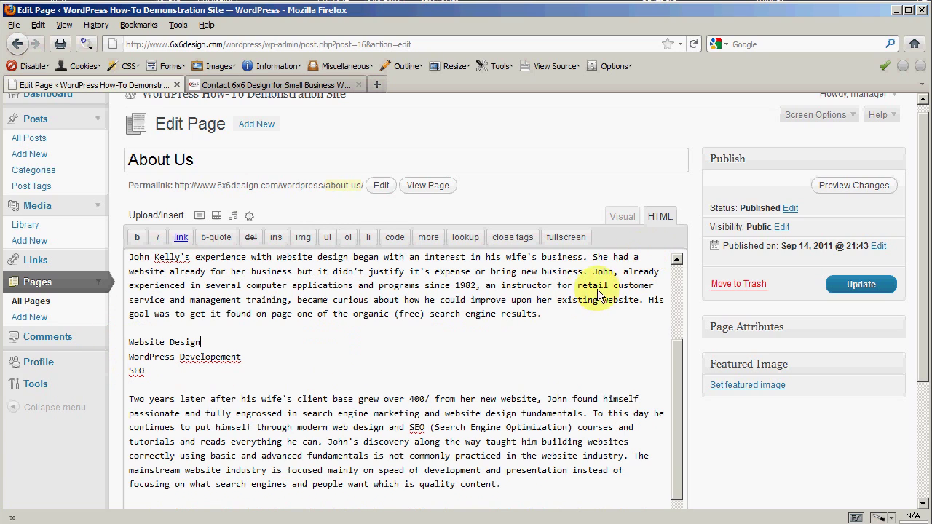
# Step: In the visual editor, try to turn the three single-spaced service lines into a bulleted list
pyautogui.click(623, 218)
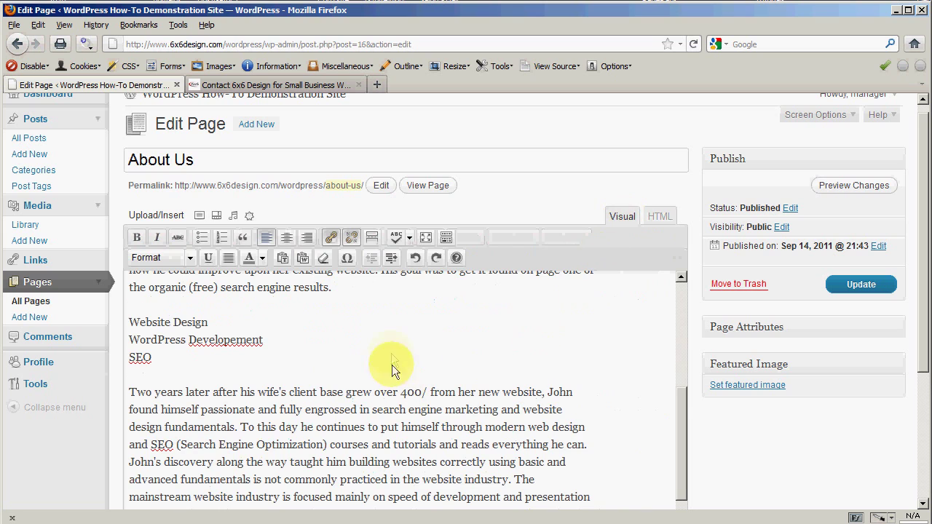
pyautogui.moveTo(129, 322); pyautogui.dragTo(275, 356)
pyautogui.scroll(4, 431, 438)
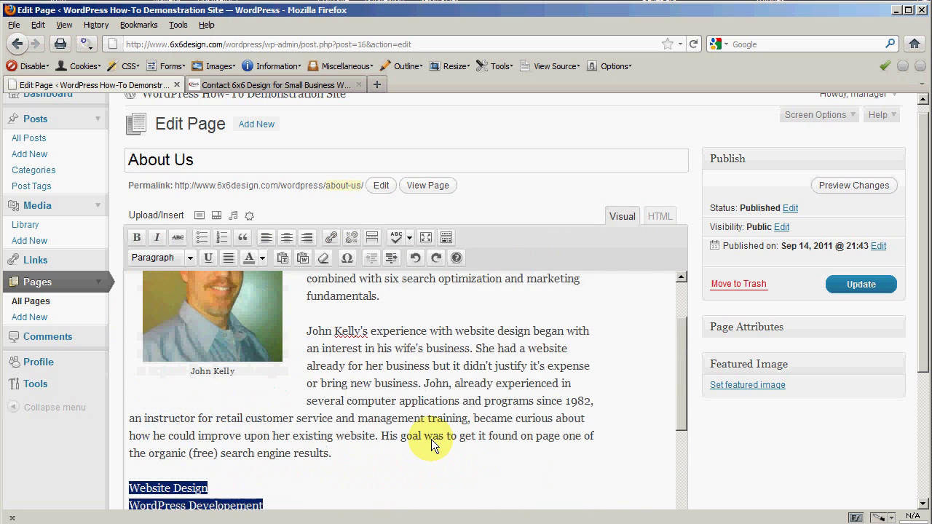
pyautogui.scroll(-4, 431, 439)
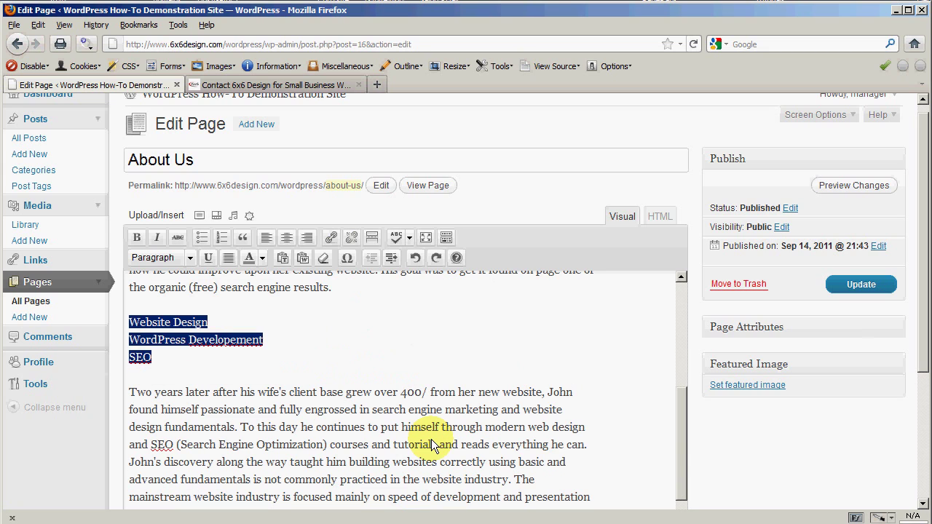
pyautogui.click(202, 240)
pyautogui.click(363, 370)
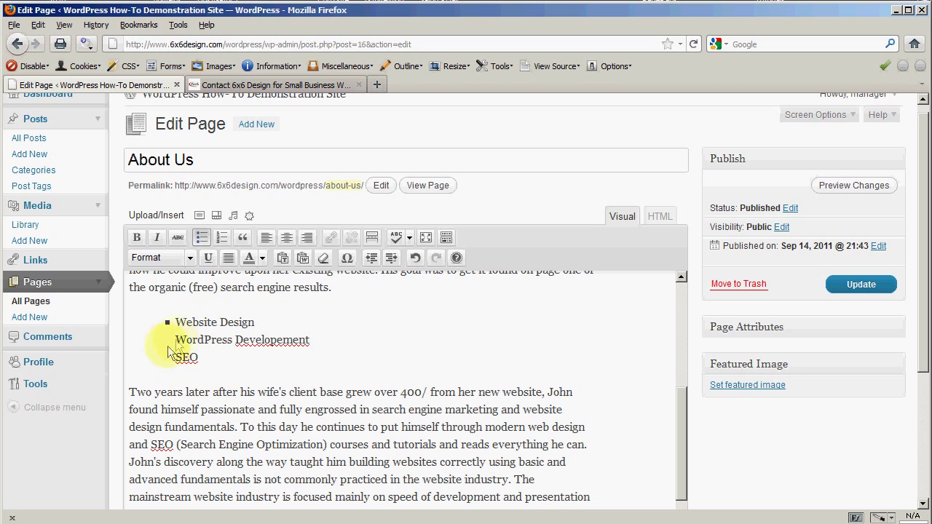
# Step: Examine the list's ul and li tags in the HTML source, return to the visual editor and undo the bulleted list
pyautogui.click(665, 217)
pyautogui.scroll(-2, 321, 386)
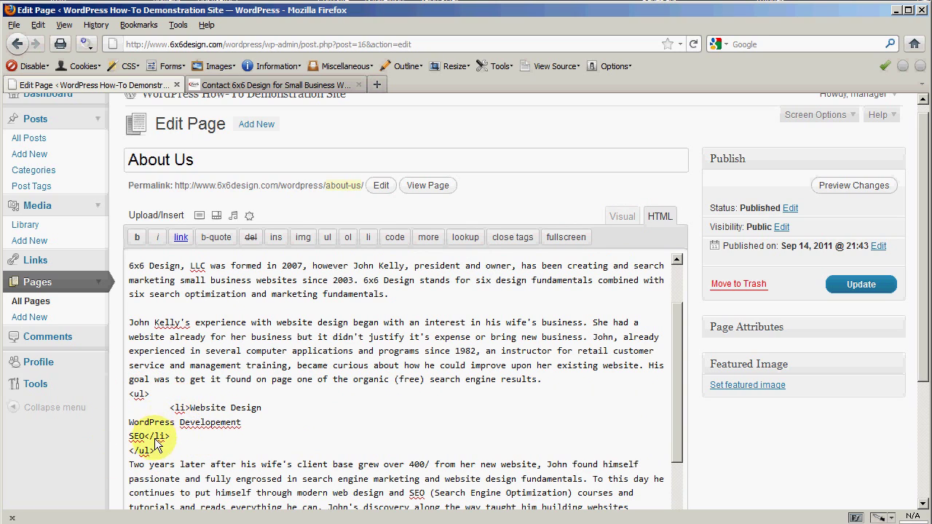
pyautogui.click(623, 217)
pyautogui.click(415, 259)
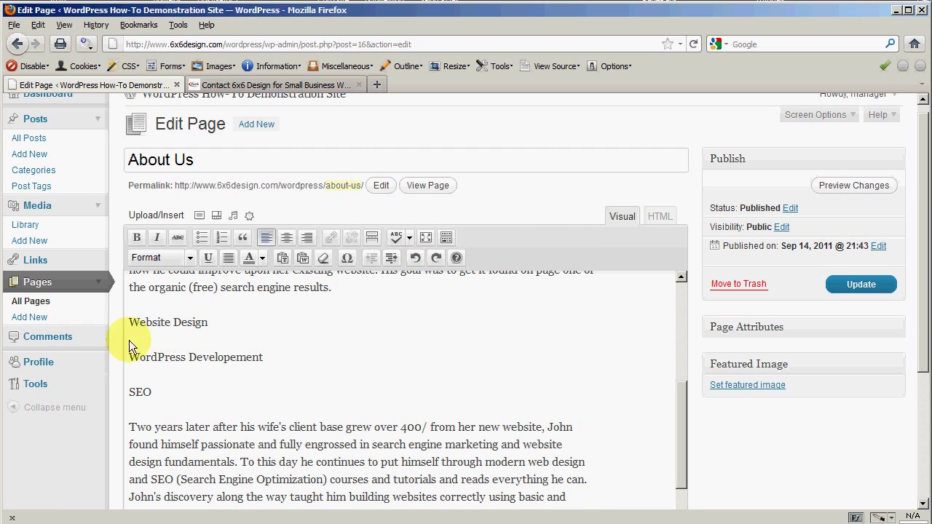
# Step: Return to the HTML source and remove the blank lines separating the three service names again
pyautogui.click(658, 216)
pyautogui.scroll(-5, 296, 404)
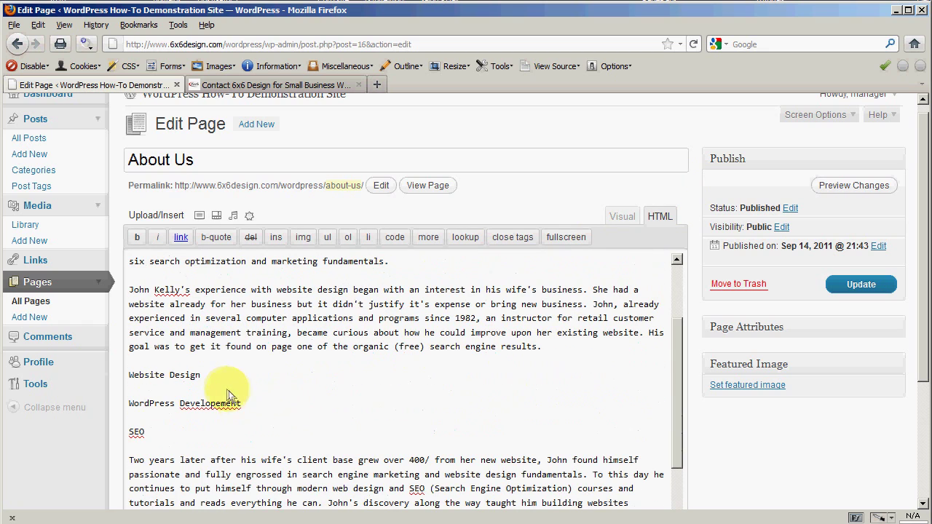
pyautogui.press('Delete')
pyautogui.press('Down')
pyautogui.press('Delete')
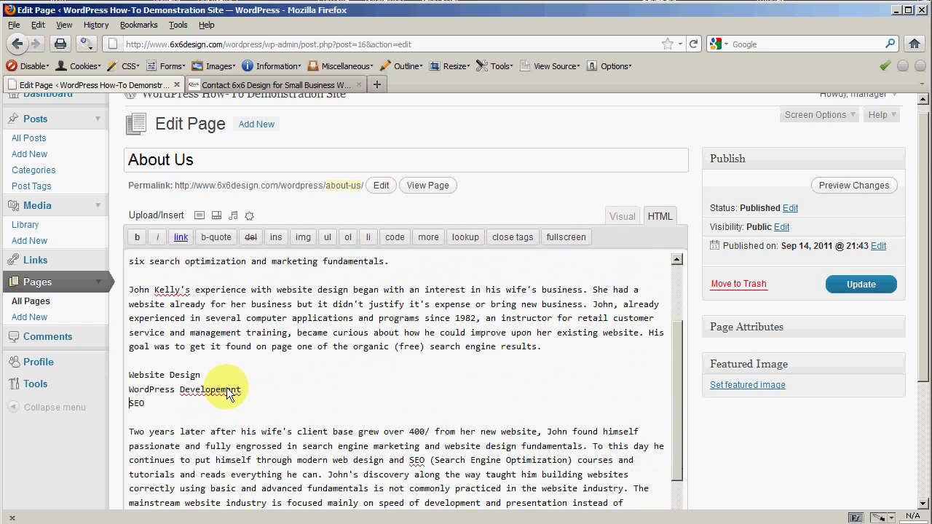
# Step: Put a blank line back after Website Design and after WordPress Developement in the HTML source
pyautogui.press('Return')
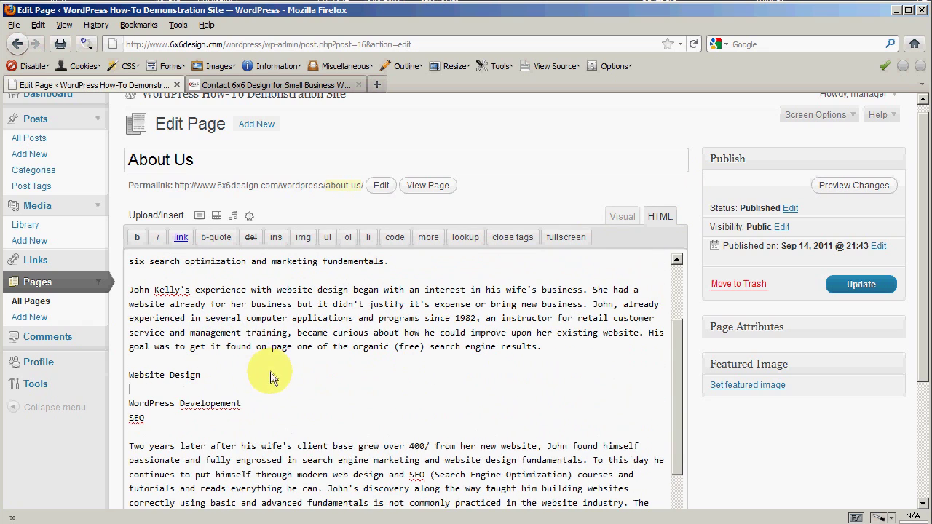
pyautogui.press('Down')
pyautogui.hotkey('shift', 'End')
pyautogui.press('Home')
pyautogui.press('Return')
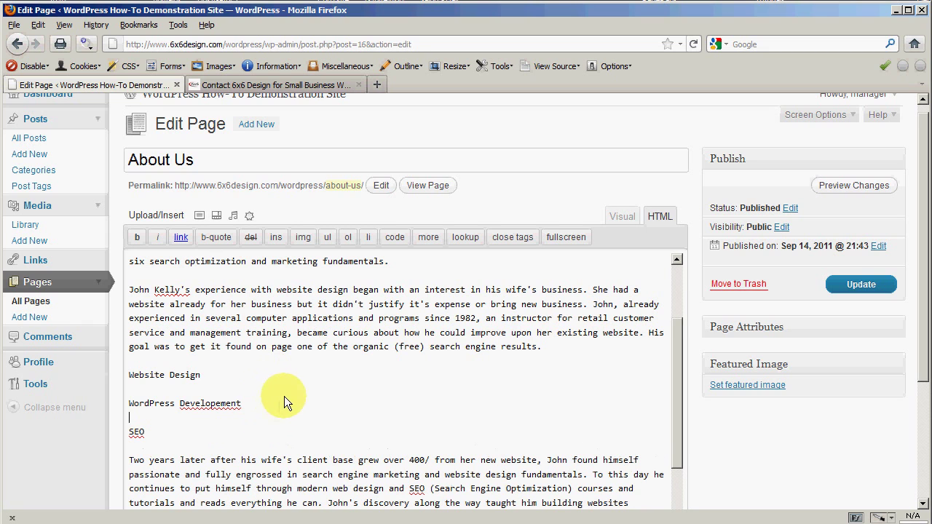
# Step: In the visual editor, convert the Website Design, WordPress Developement and SEO paragraphs into a bulleted list
pyautogui.click(625, 217)
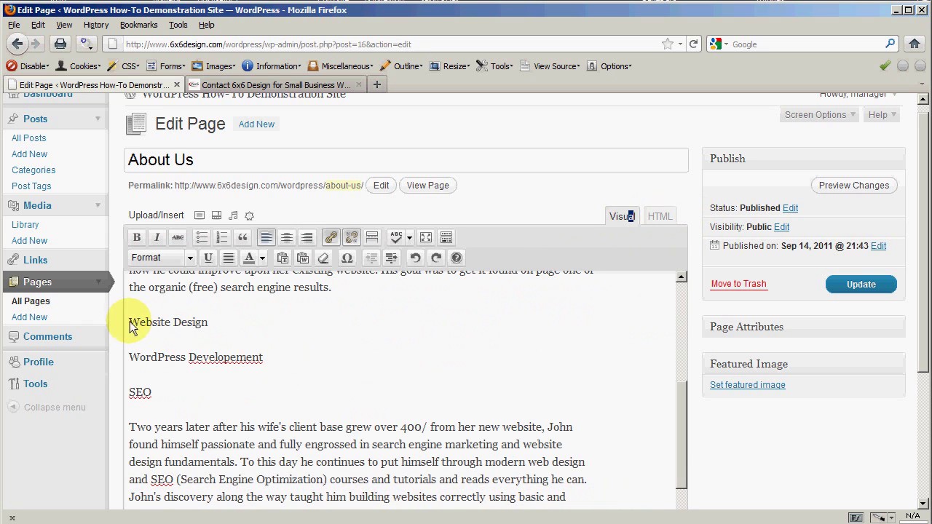
pyautogui.moveTo(128, 322); pyautogui.dragTo(245, 393)
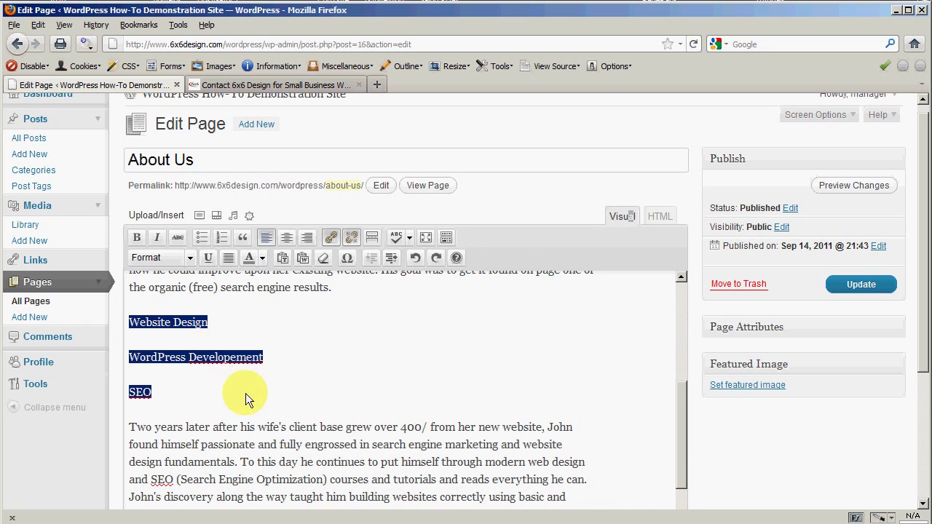
pyautogui.click(200, 238)
pyautogui.click(348, 339)
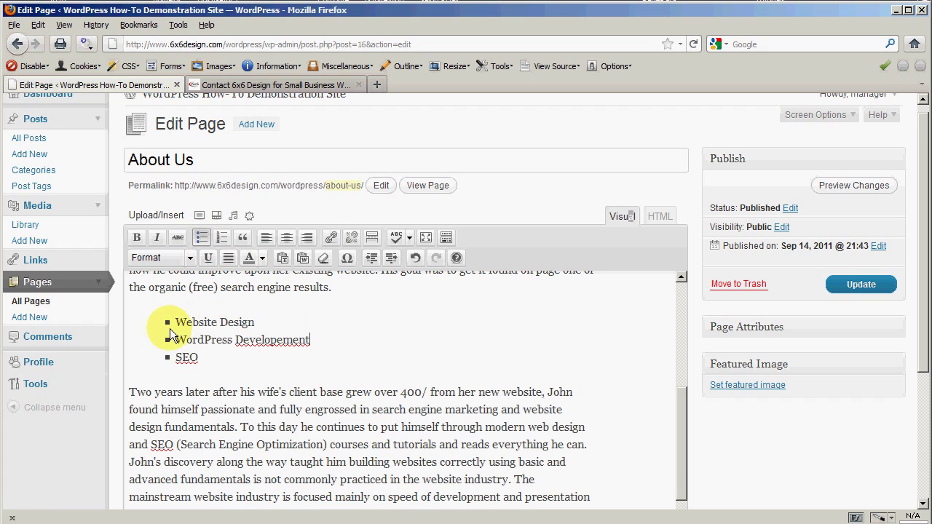
# Step: Make the three bulleted list items, Website Design, WordPress Developement and SEO, bold
pyautogui.moveTo(177, 324); pyautogui.dragTo(198, 358)
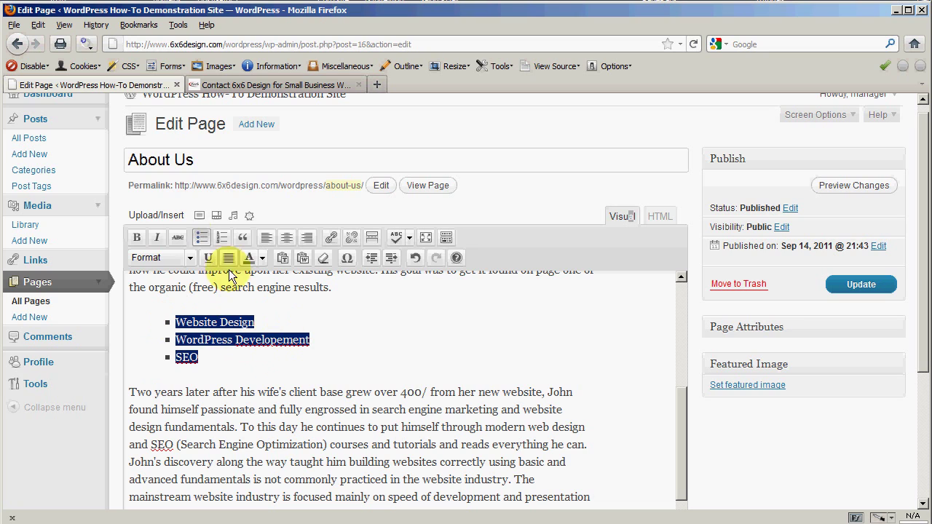
pyautogui.click(137, 239)
pyautogui.click(266, 389)
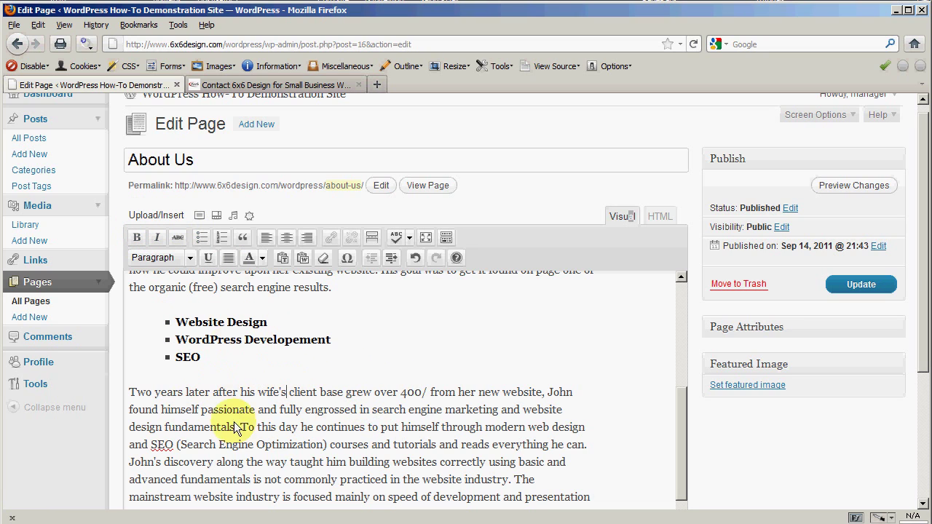
pyautogui.scroll(-2, 374, 370)
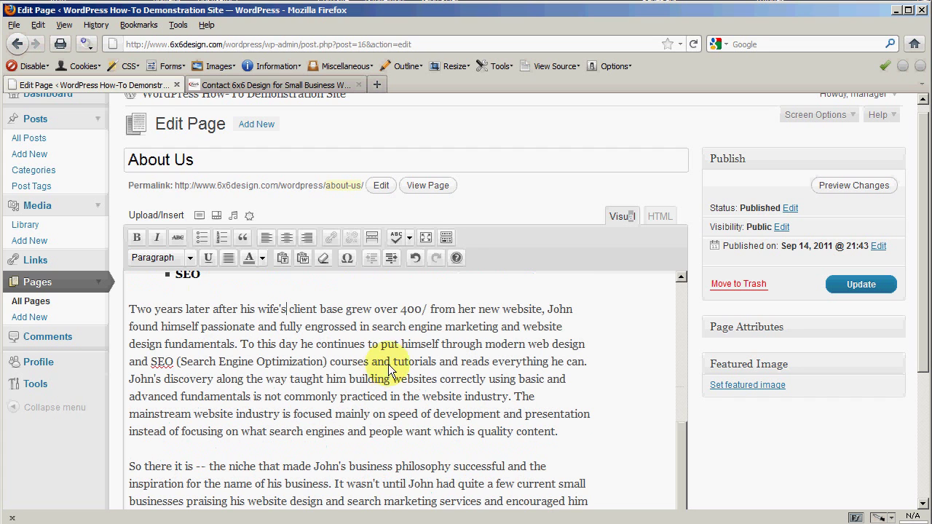
pyautogui.scroll(10, 342, 415)
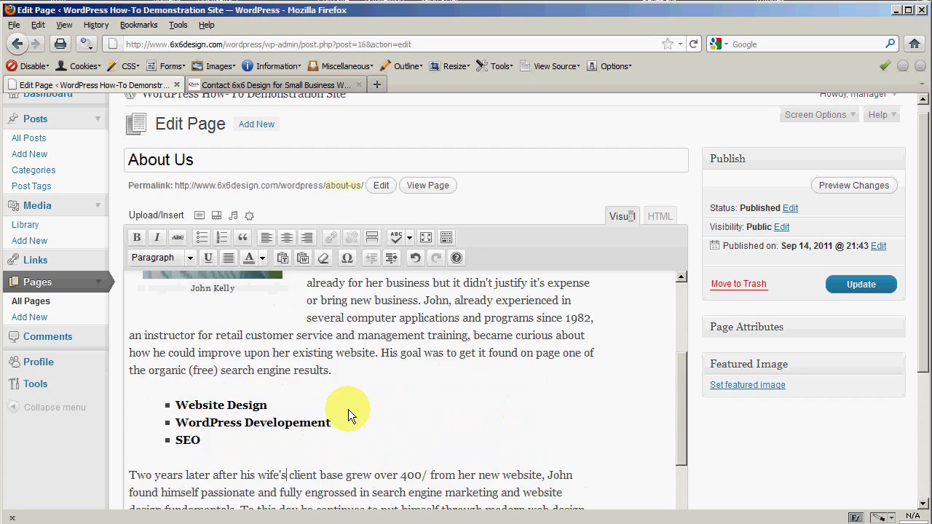
pyautogui.scroll(-4, 348, 413)
pyautogui.scroll(4, 348, 414)
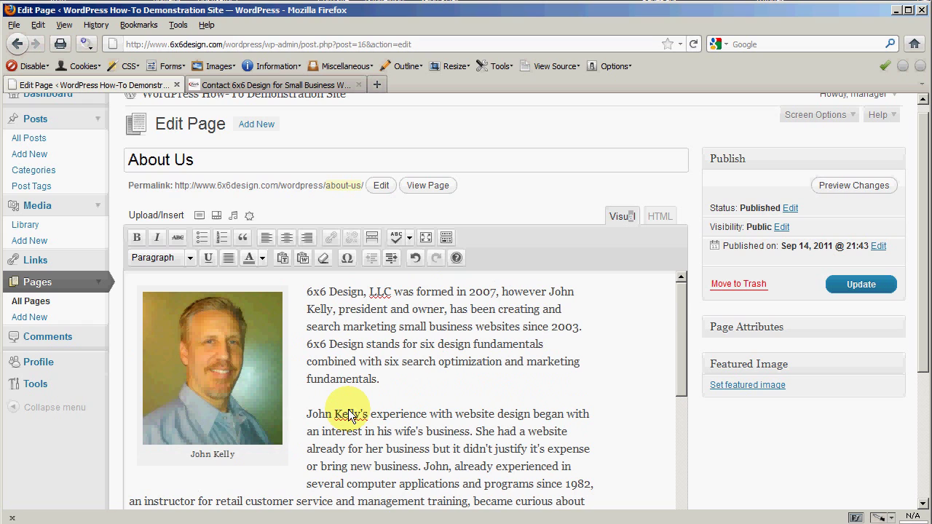
pyautogui.scroll(-2, 348, 414)
pyautogui.scroll(2, 348, 413)
pyautogui.scroll(-2, 348, 413)
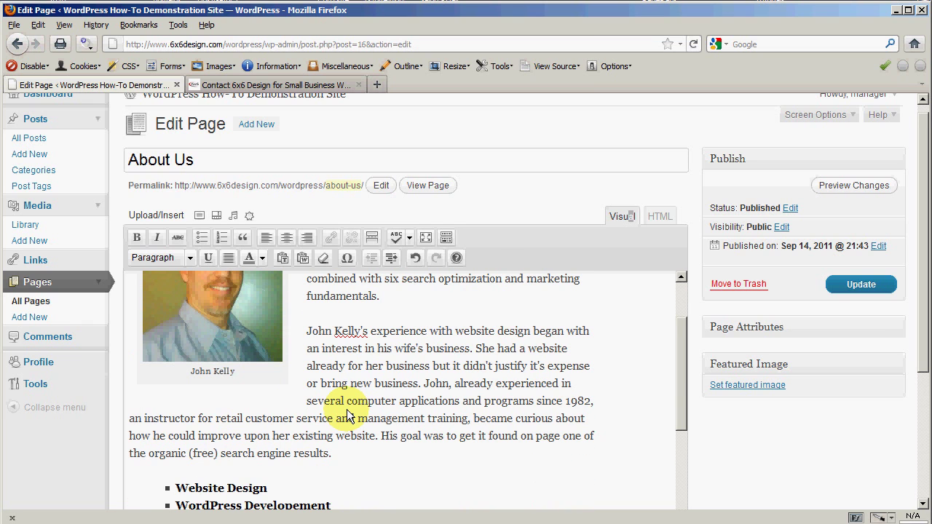
# Step: Align the About Us page's portrait photo to the right and reduce its size to 80%
pyautogui.scroll(2, 348, 413)
pyautogui.click(231, 378)
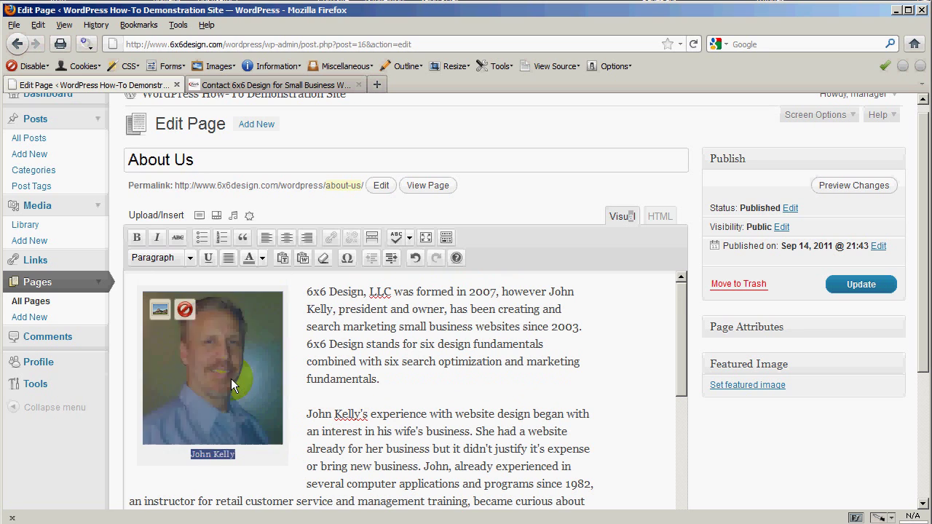
pyautogui.click(158, 311)
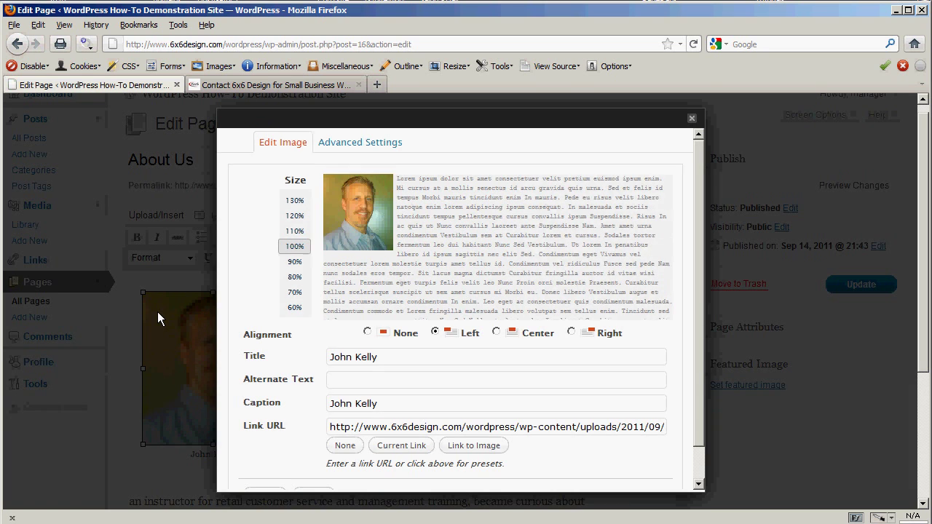
pyautogui.click(571, 332)
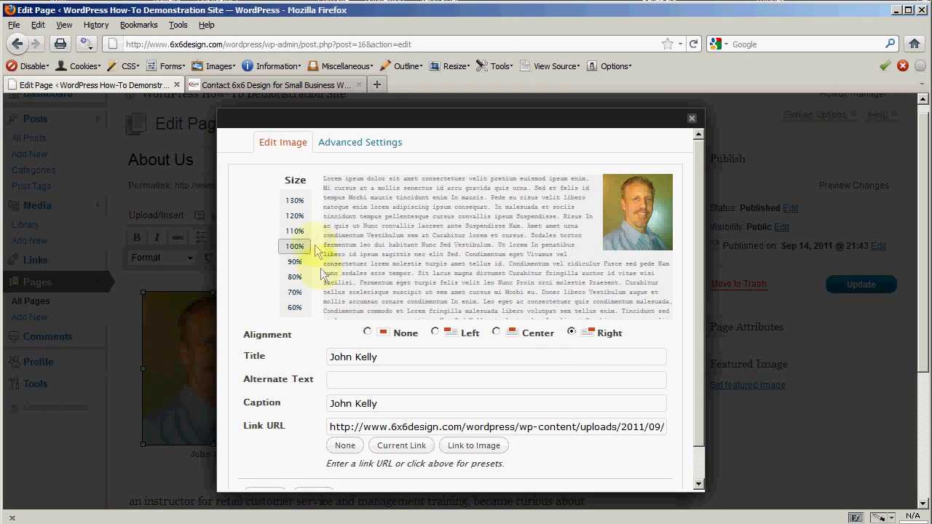
pyautogui.click(295, 262)
pyautogui.click(295, 278)
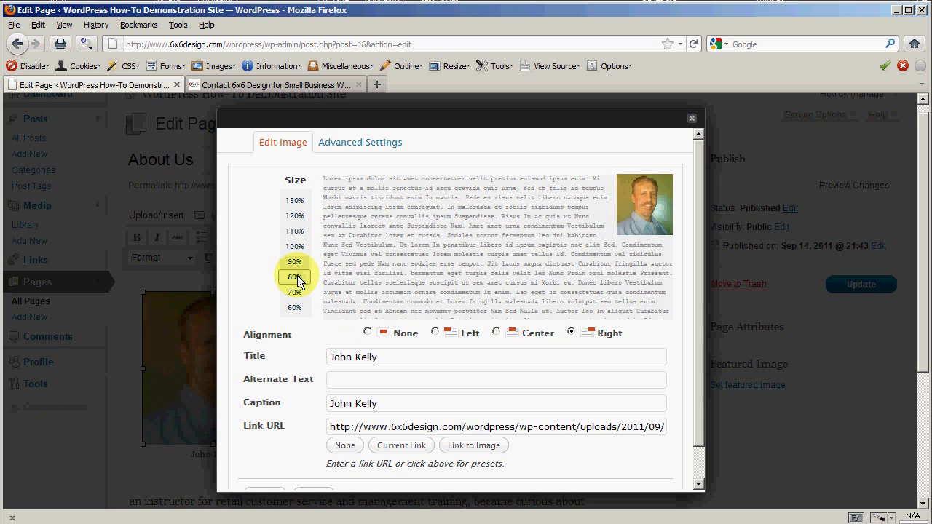
pyautogui.scroll(-1, 255, 407)
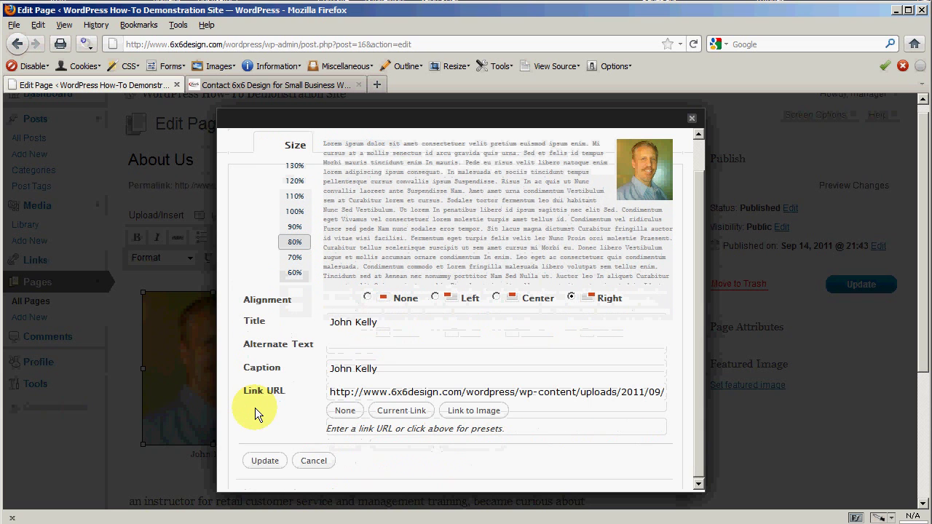
pyautogui.click(265, 460)
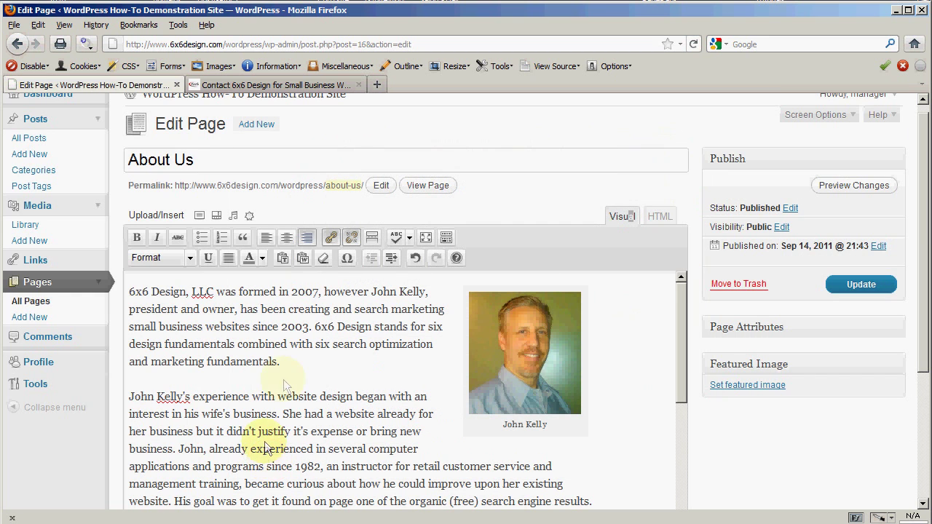
# Step: Preview the About Us page to check the photo placement and bulleted list, and return to the page editor
pyautogui.scroll(1, 280, 382)
pyautogui.click(835, 190)
pyautogui.scroll(-5, 78, 322)
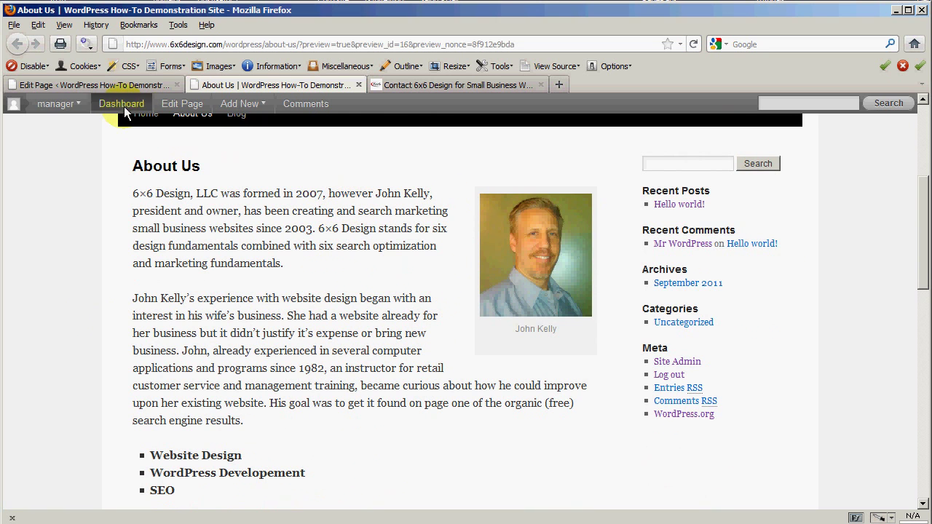
pyautogui.click(114, 85)
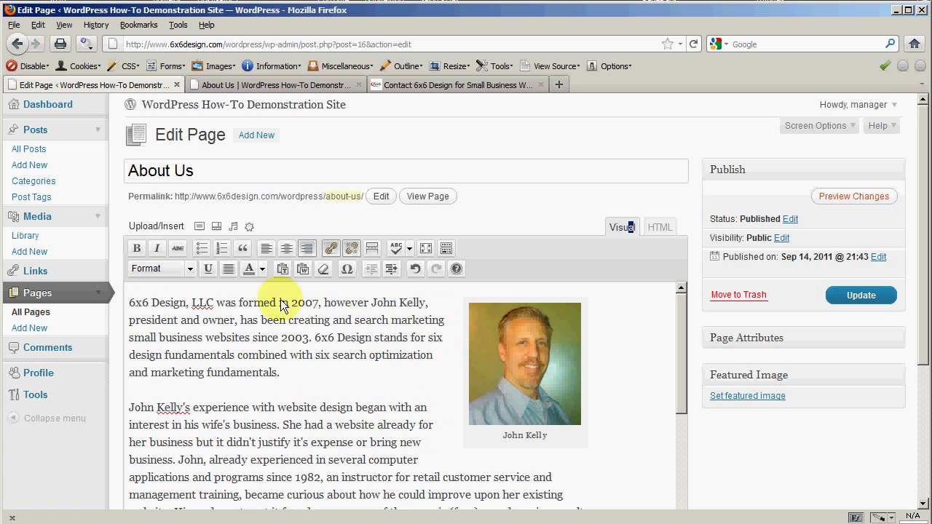
# Step: Start adding an image at the beginning of the first paragraph and browse the computer to the images folder inside 6x6
pyautogui.click(130, 306)
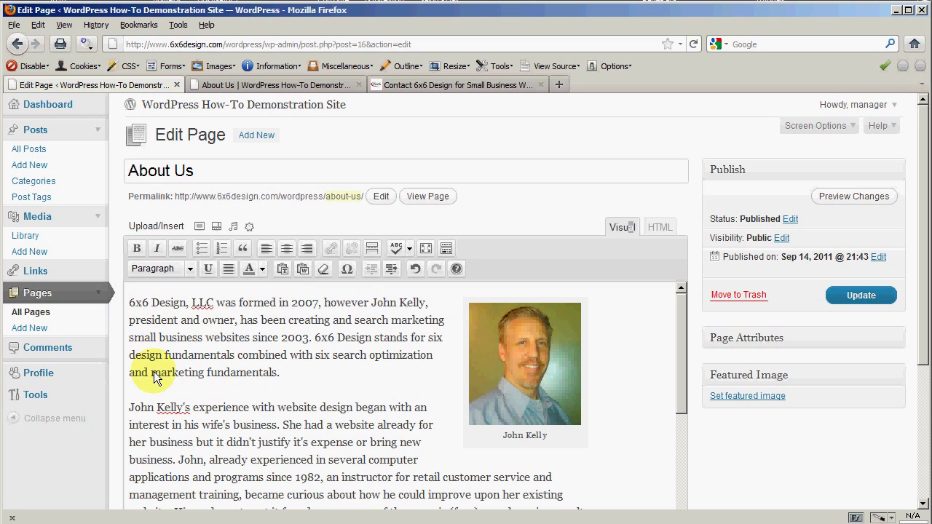
pyautogui.click(196, 227)
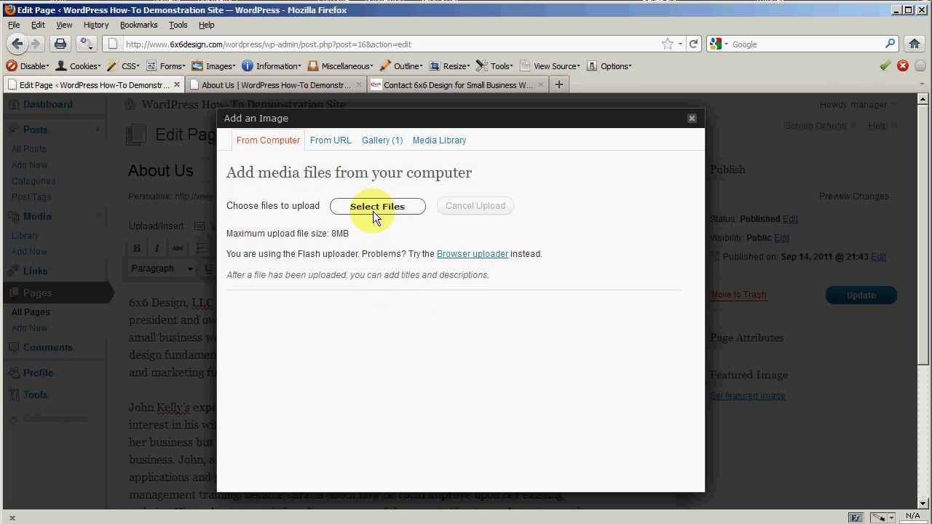
pyautogui.click(375, 207)
pyautogui.doubleClick(630, 211)
pyautogui.press('BackSpace')
pyautogui.press('BackSpace')
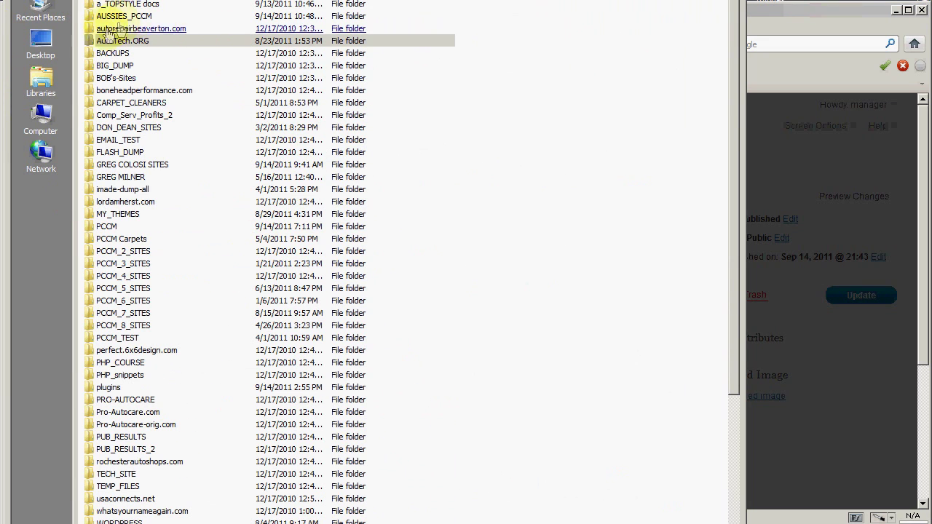
pyautogui.click(218, 4)
pyautogui.press('Return')
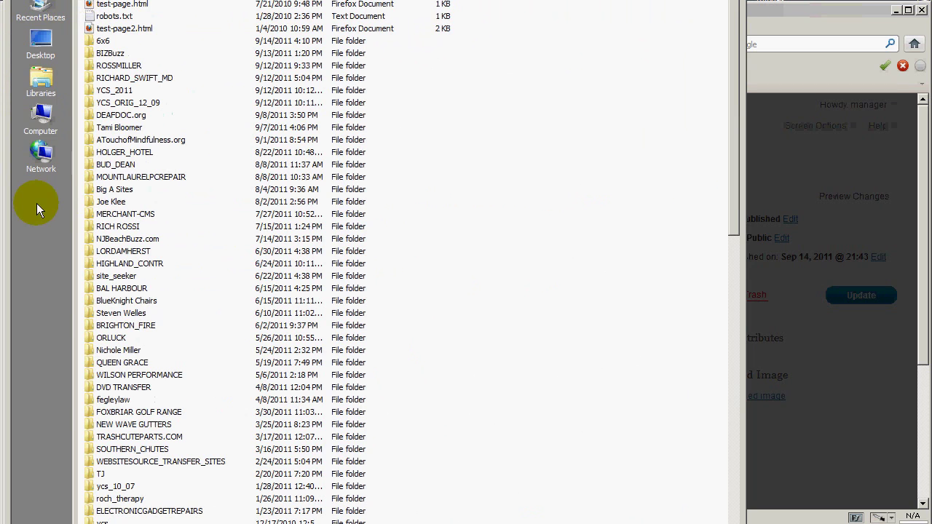
pyautogui.doubleClick(106, 42)
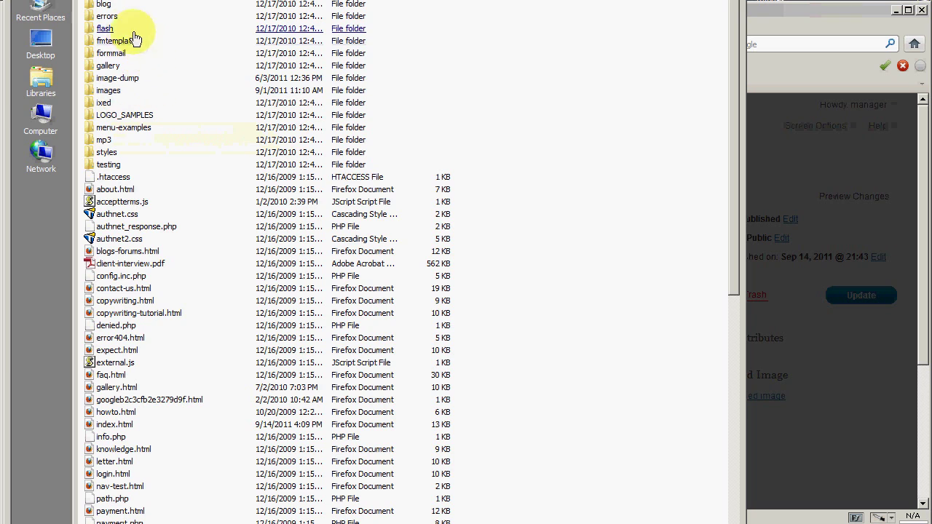
pyautogui.doubleClick(107, 90)
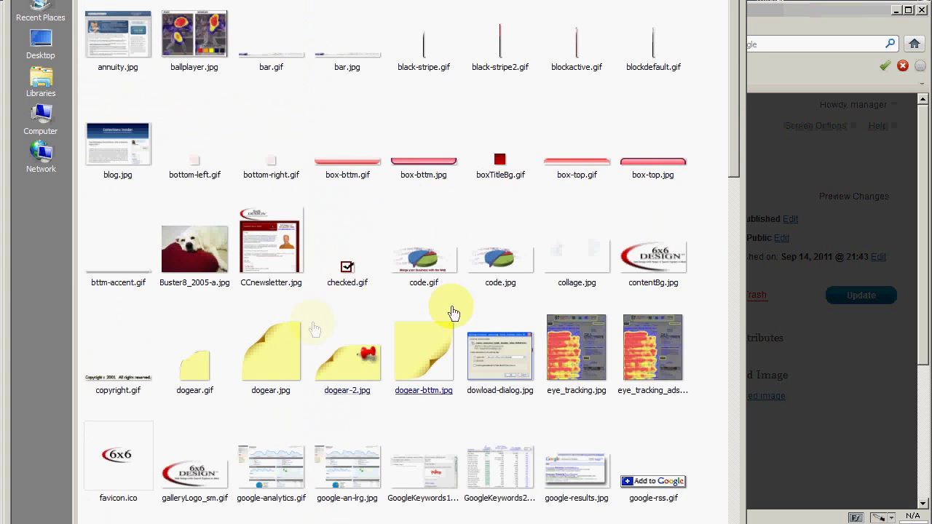
# Step: Choose logo-4x4.jpg from the images folder and upload it
pyautogui.click(653, 256)
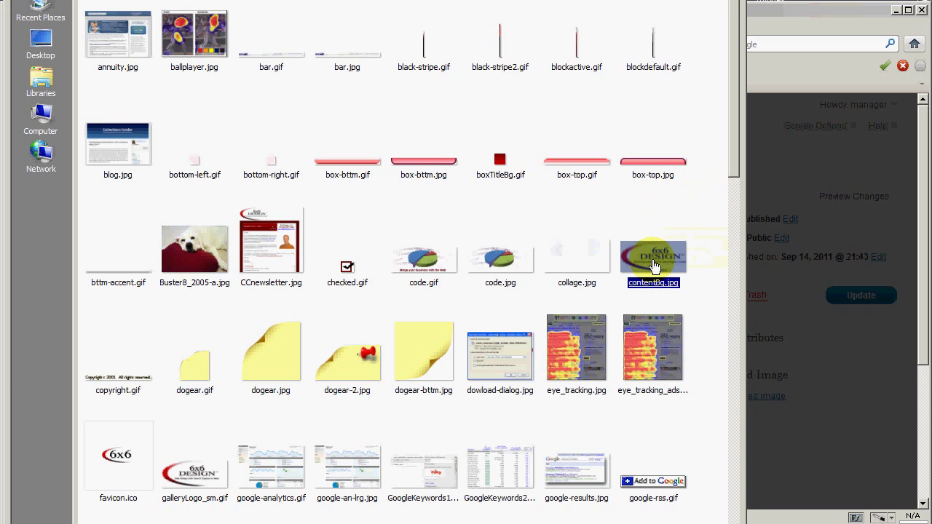
pyautogui.scroll(-5, 187, 457)
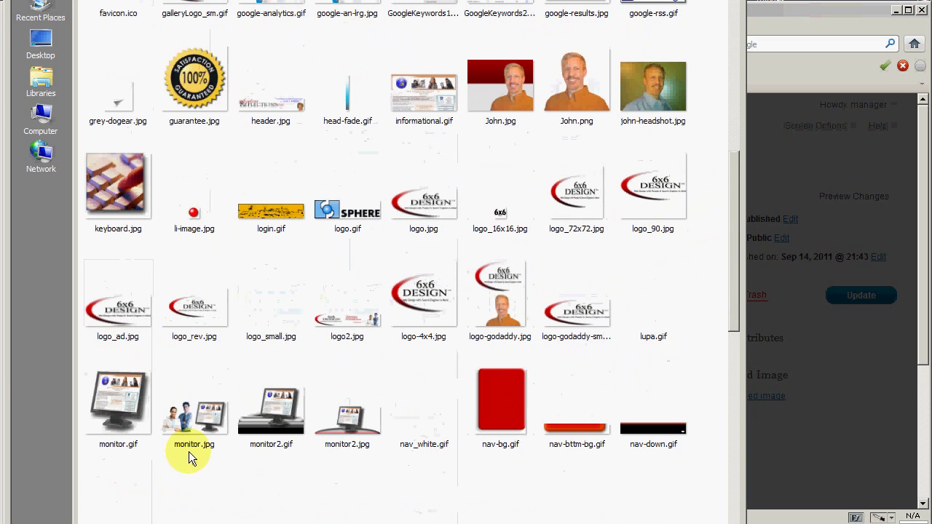
pyautogui.click(421, 291)
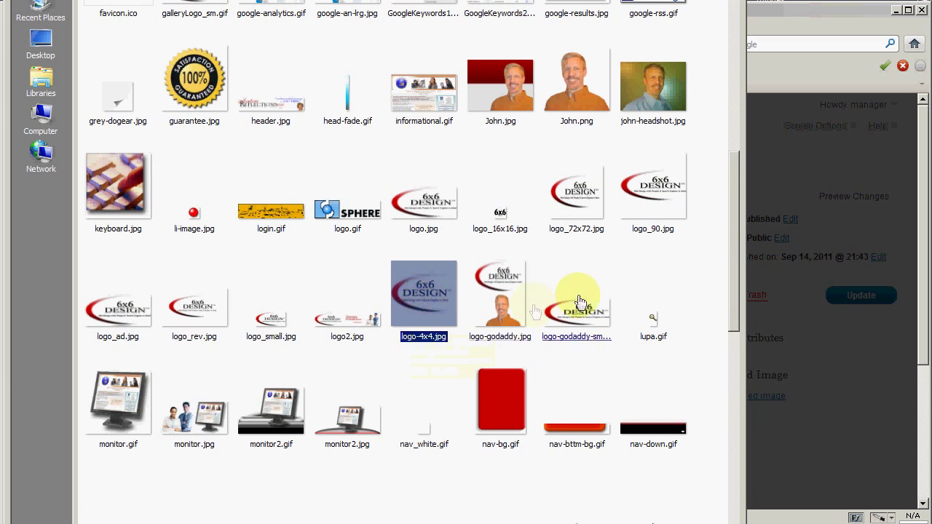
pyautogui.doubleClick(424, 301)
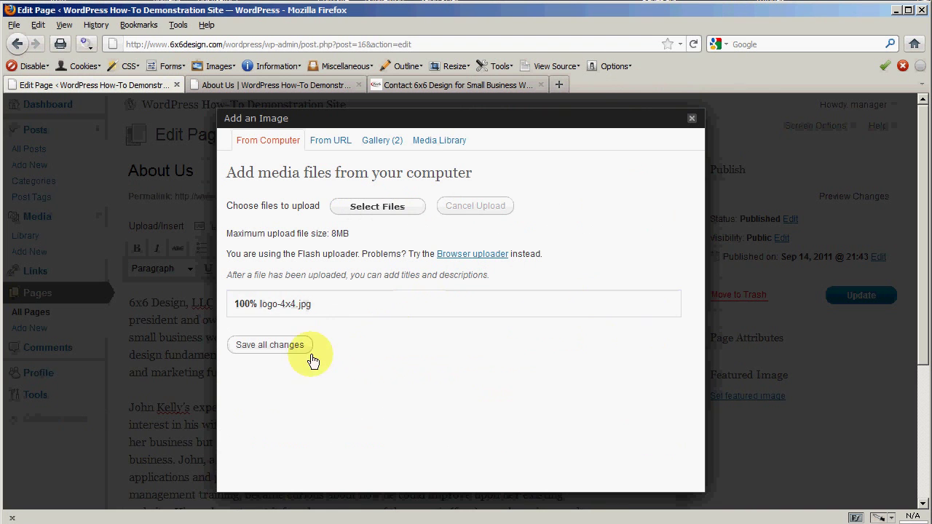
# Step: Insert the uploaded logo into the page right-aligned, at Thumbnail size (150 × 150) and without a link
pyautogui.scroll(-4, 337, 401)
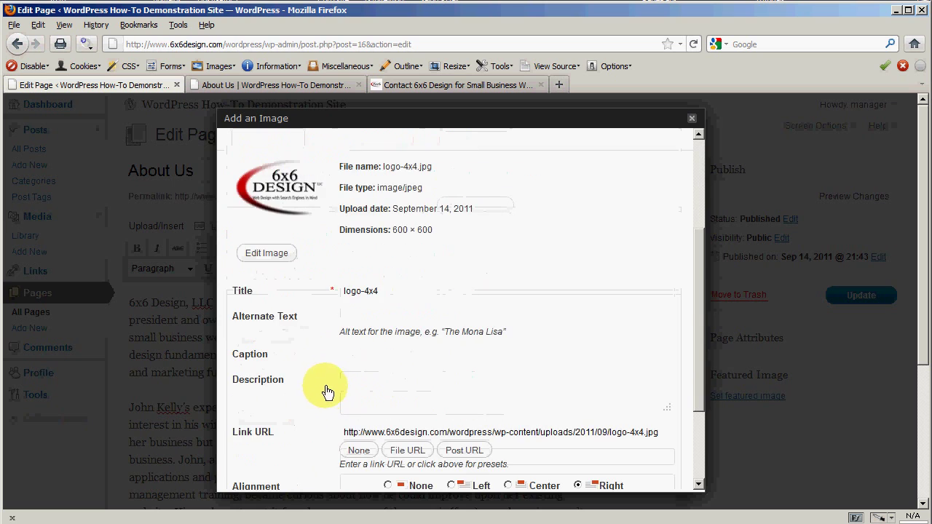
pyautogui.scroll(-2, 325, 391)
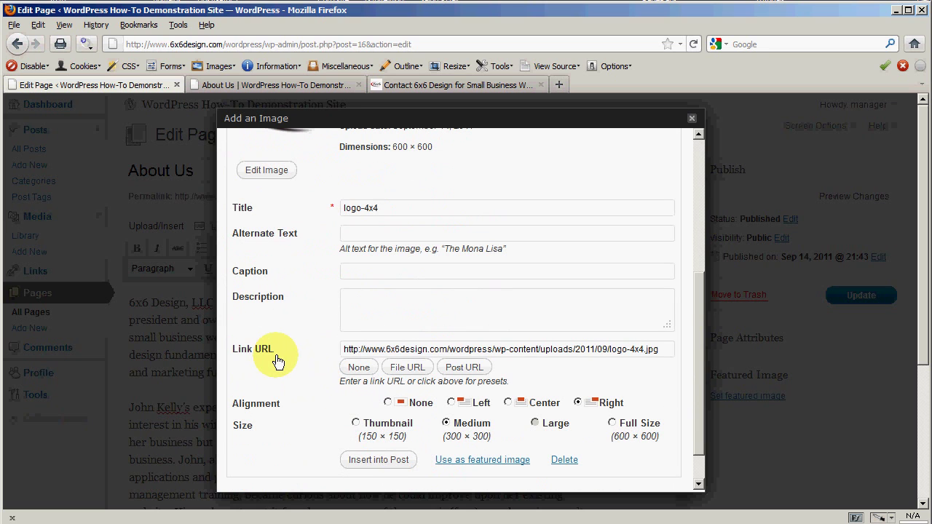
pyautogui.click(359, 369)
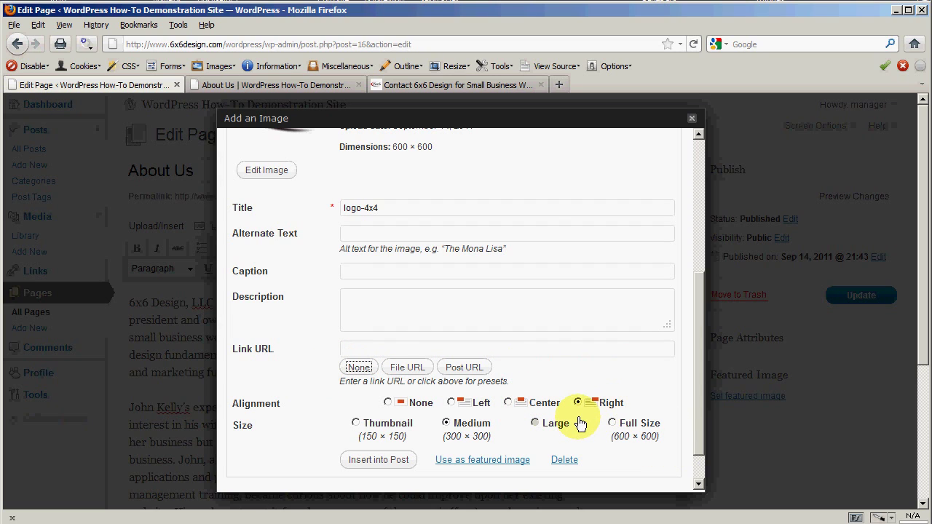
pyautogui.click(355, 425)
pyautogui.scroll(-1, 315, 426)
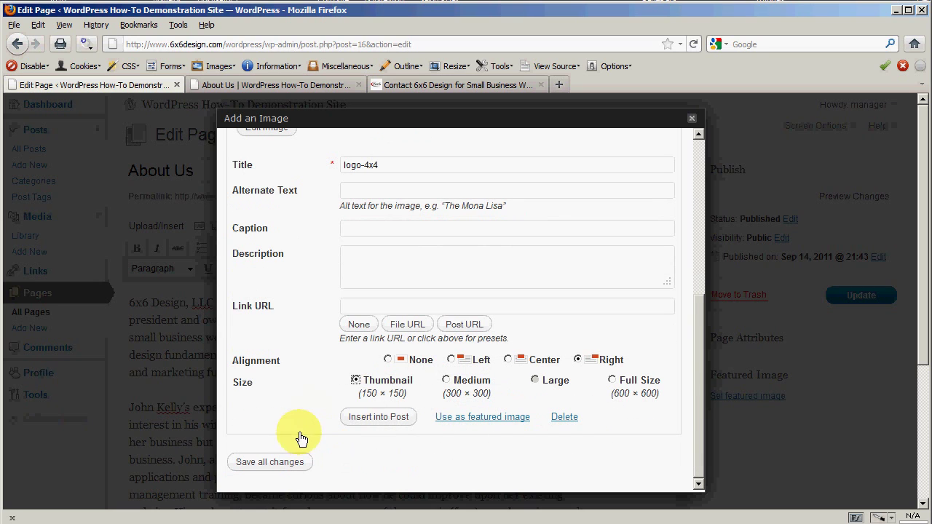
pyautogui.click(379, 420)
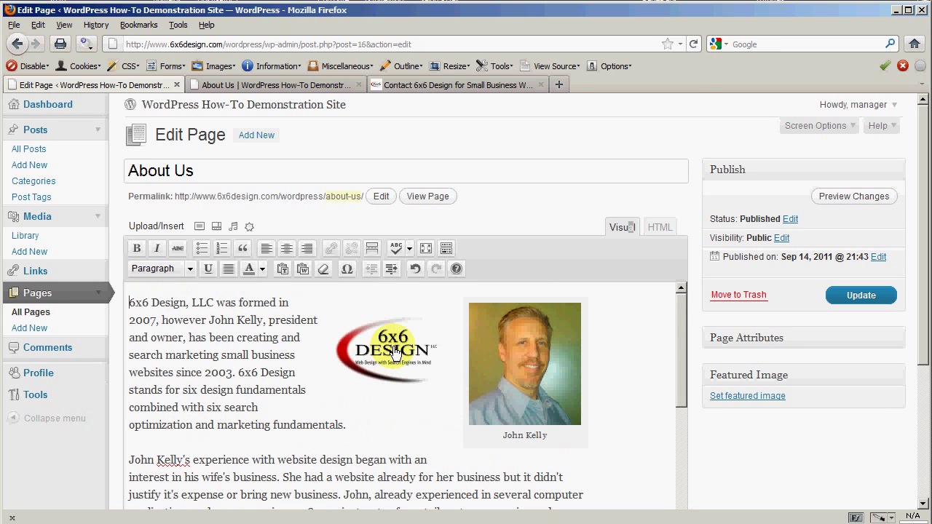
# Step: Preview the About Us page to check the logo beside the photo, close the preview and return to the editor
pyautogui.click(853, 196)
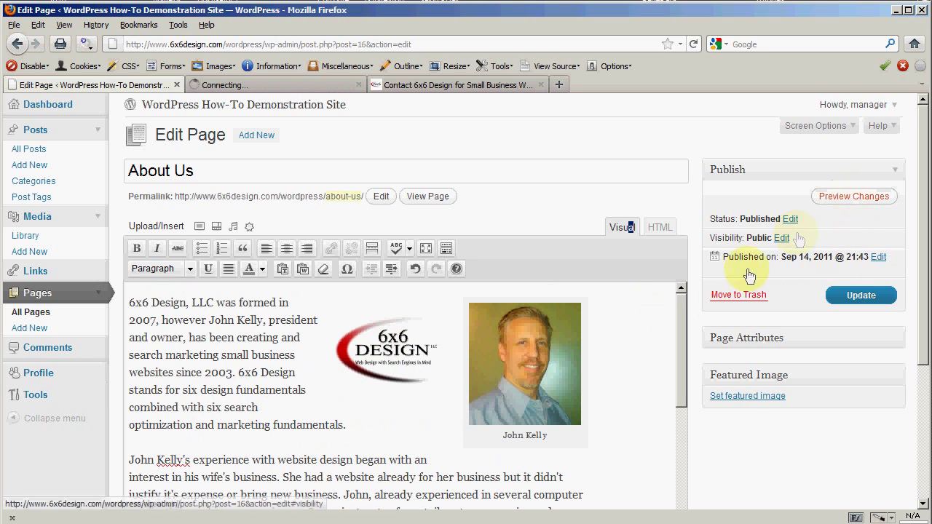
pyautogui.click(849, 204)
pyautogui.click(223, 86)
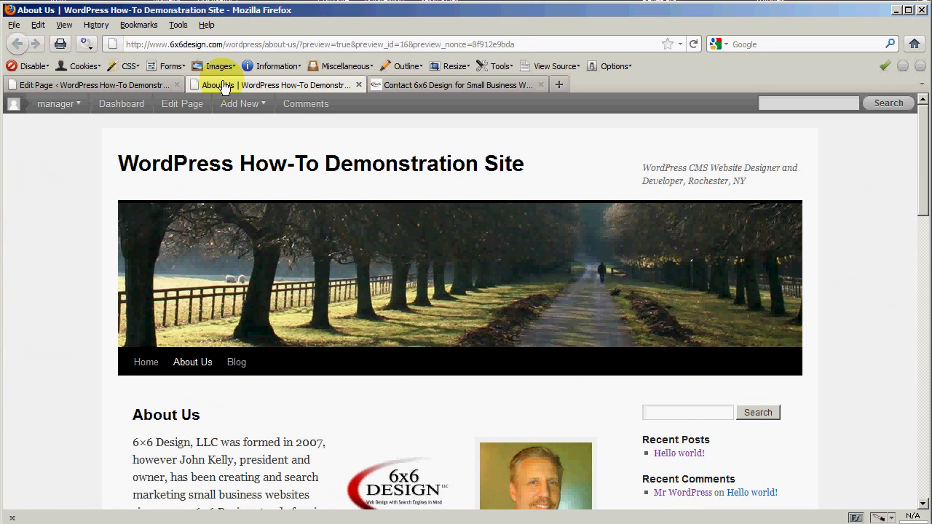
pyautogui.scroll(-4, 97, 265)
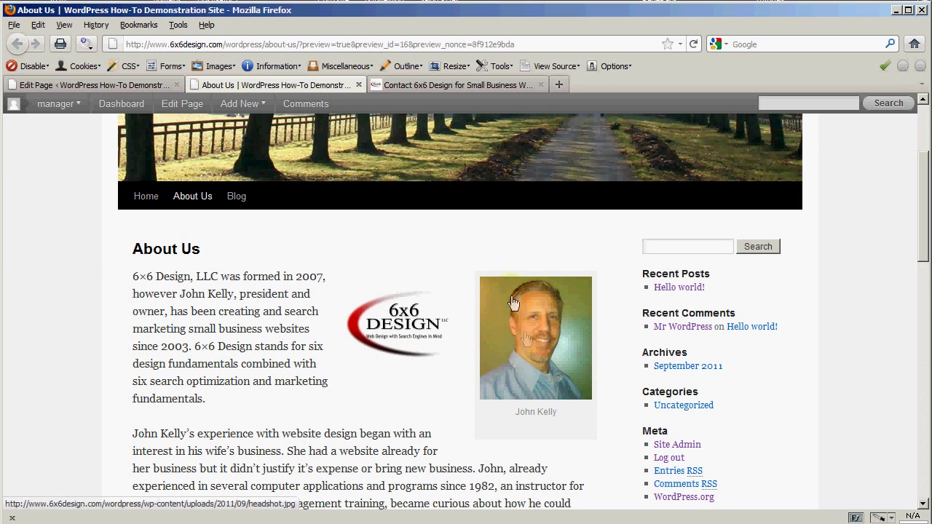
pyautogui.click(359, 86)
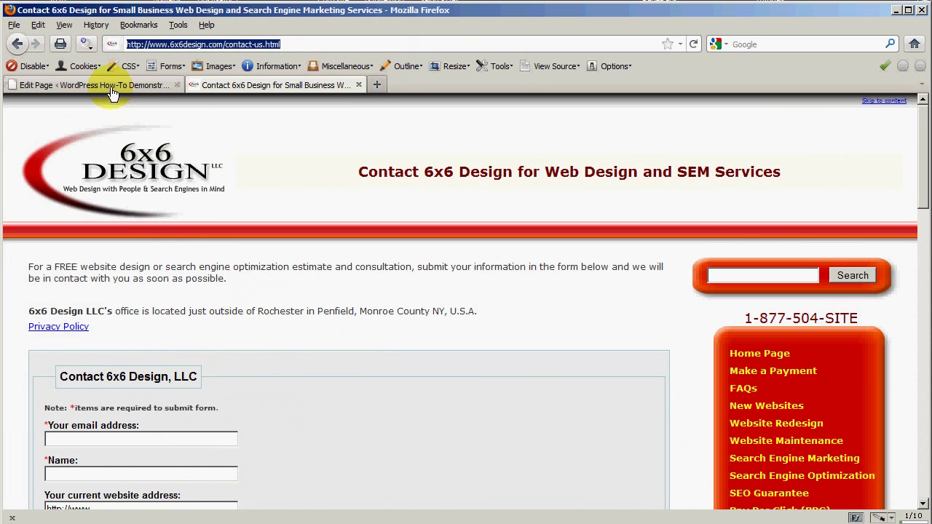
pyautogui.click(111, 87)
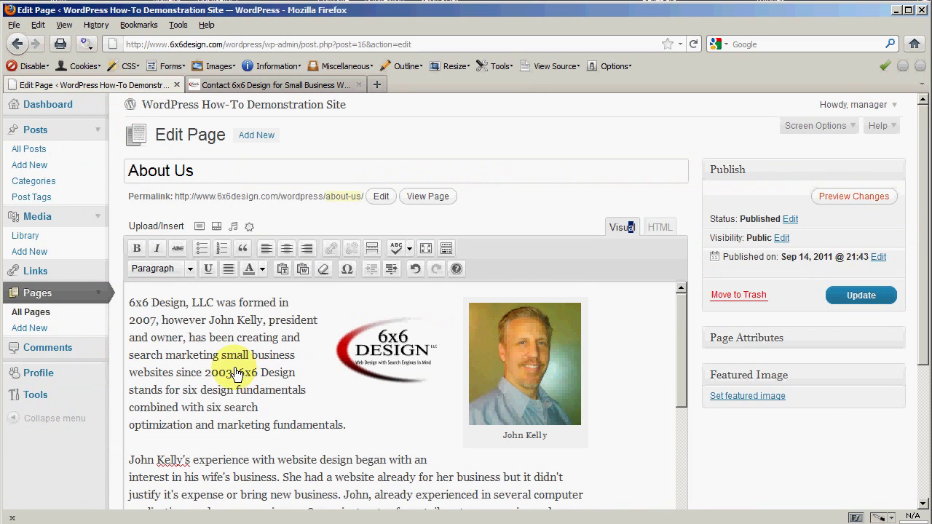
# Step: Undo the insertion of the logo in the first paragraph
pyautogui.scroll(-3, 237, 375)
pyautogui.scroll(3, 229, 341)
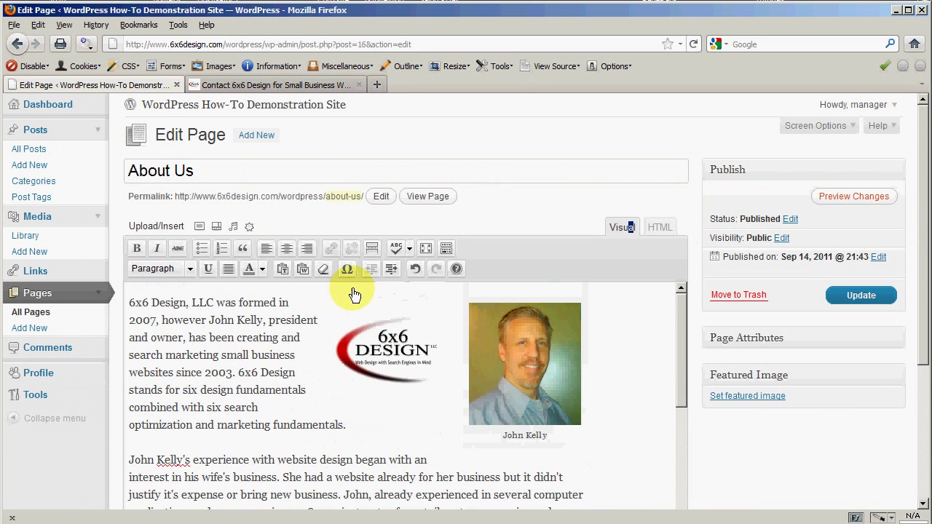
pyautogui.click(415, 273)
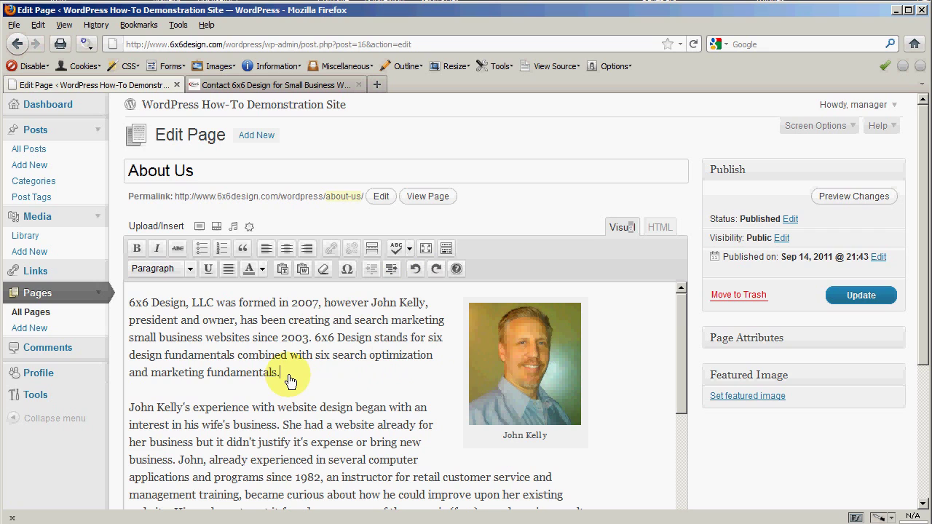
# Step: Insert logo-4x4 from the page's gallery at the end of the first paragraph, right-aligned, at Thumbnail size (150 × 150) and without a link
pyautogui.click(201, 232)
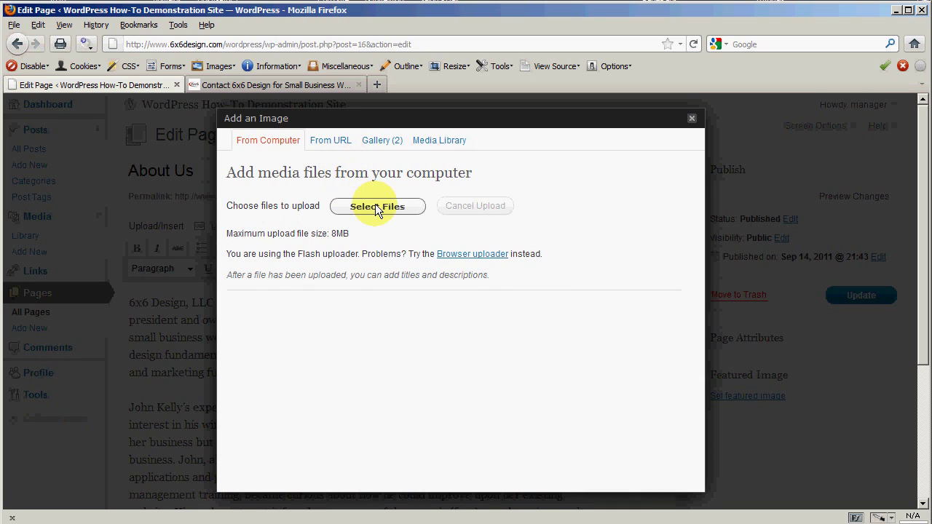
pyautogui.click(381, 141)
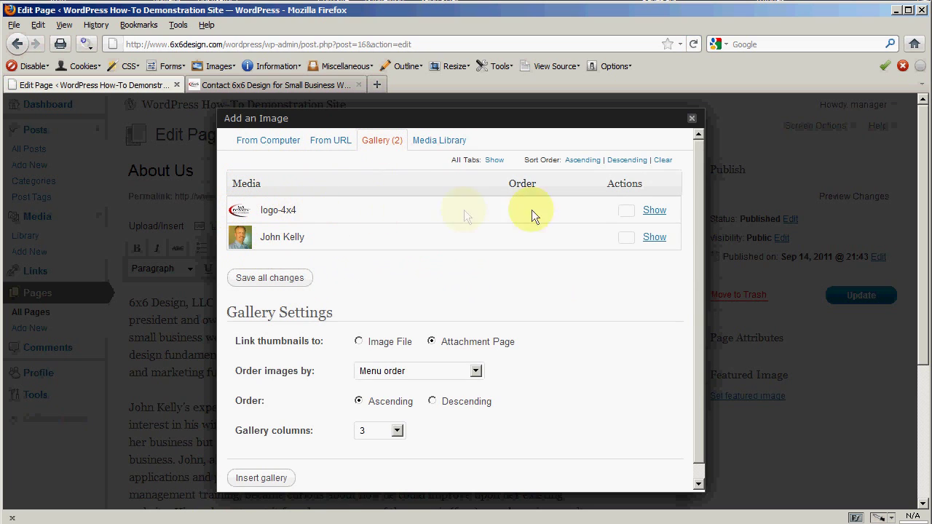
pyautogui.click(655, 211)
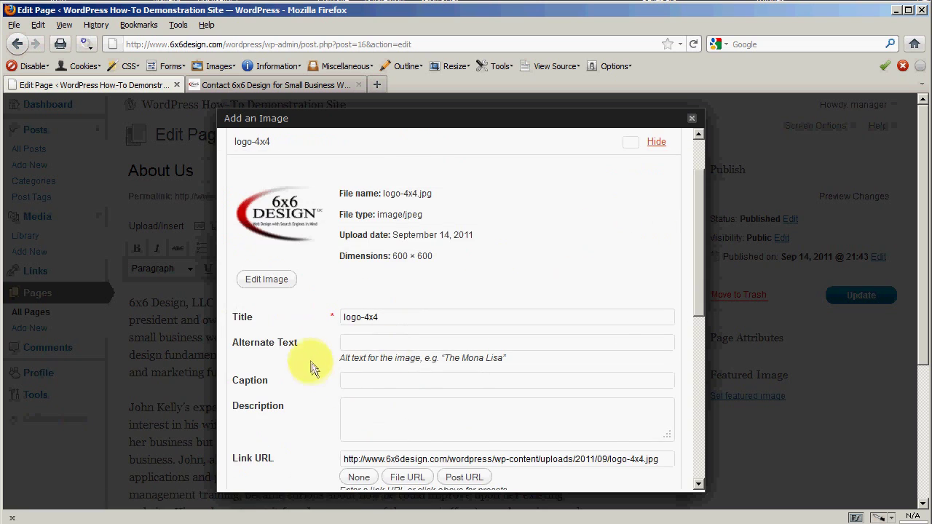
pyautogui.scroll(-4, 304, 354)
pyautogui.click(358, 311)
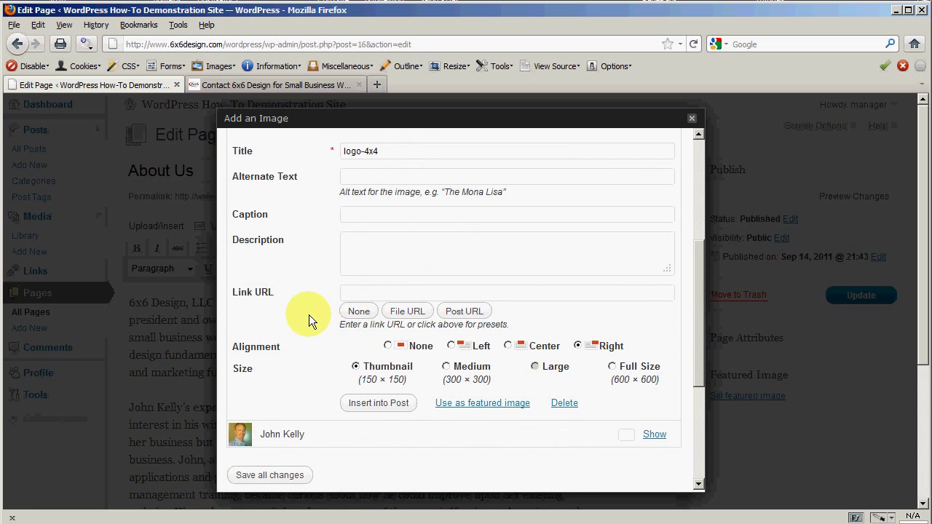
pyautogui.scroll(-3, 308, 315)
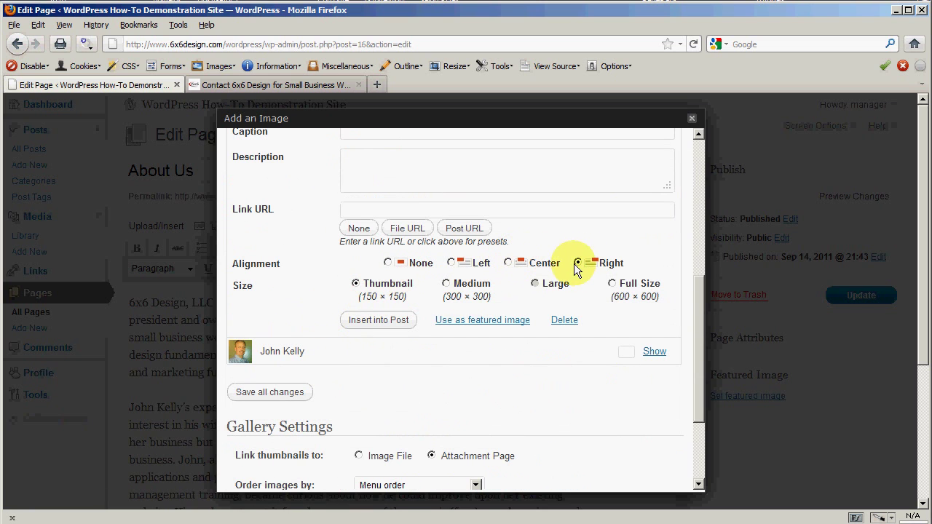
pyautogui.click(378, 321)
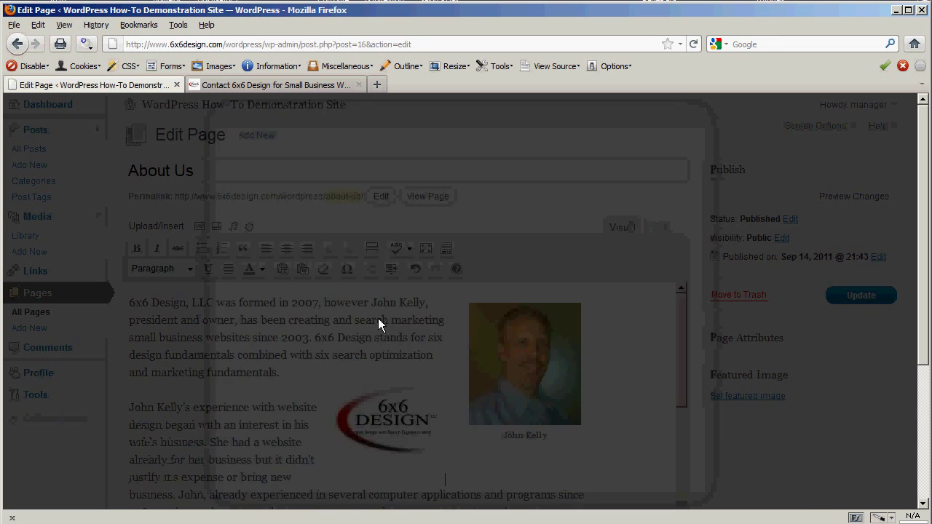
# Step: Preview the About Us page to check the logo's placement beside the second paragraph, and close the preview
pyautogui.scroll(2, 265, 370)
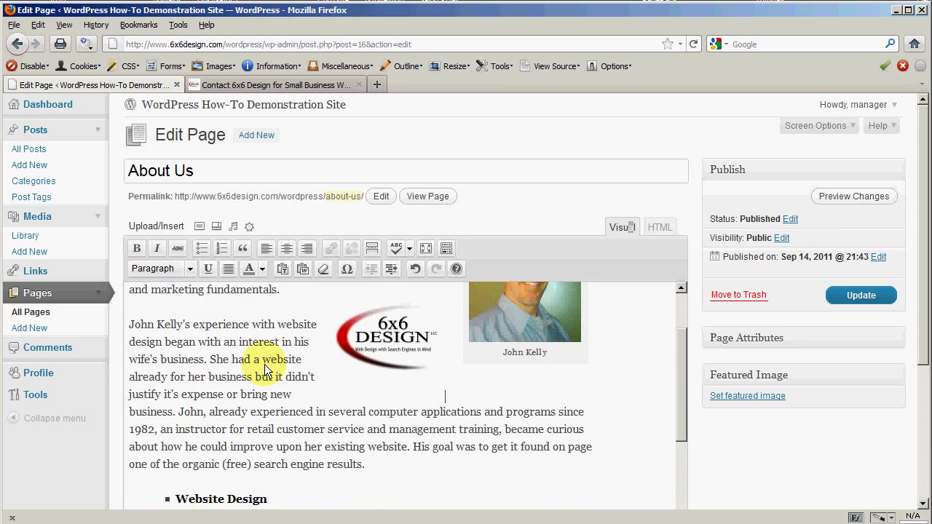
pyautogui.scroll(2, 265, 370)
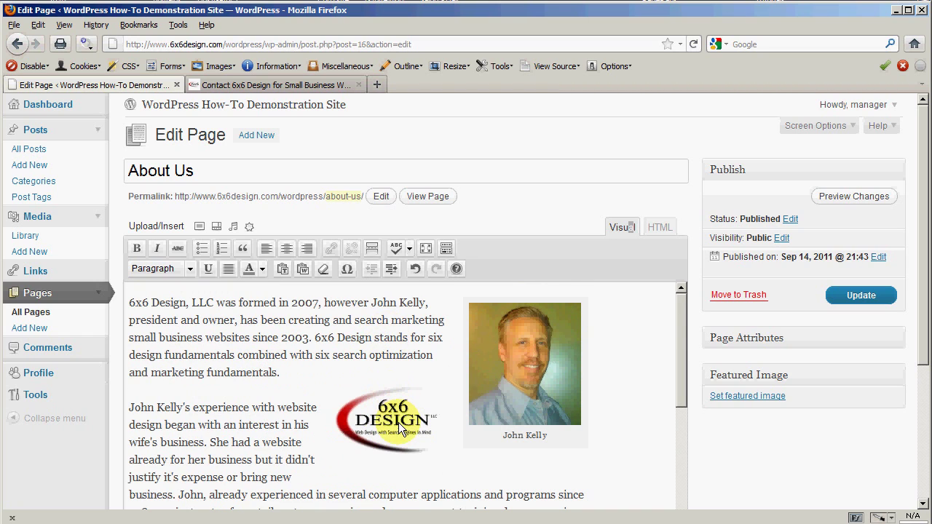
pyautogui.click(833, 198)
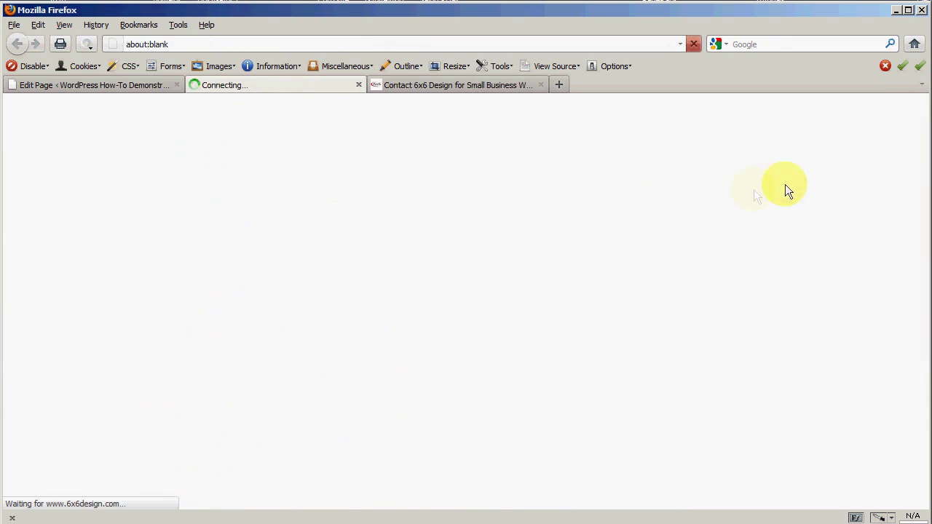
pyautogui.scroll(-4, 218, 407)
pyautogui.scroll(-2, 253, 417)
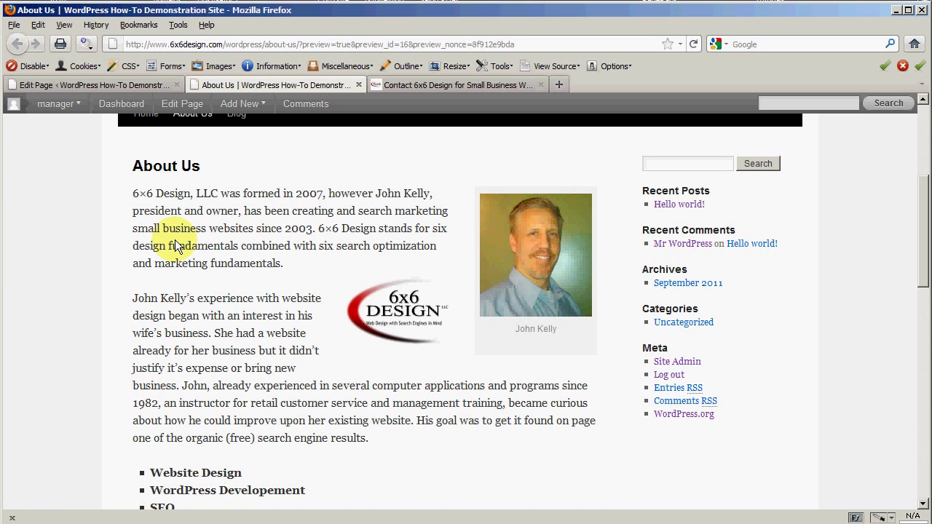
pyautogui.click(358, 85)
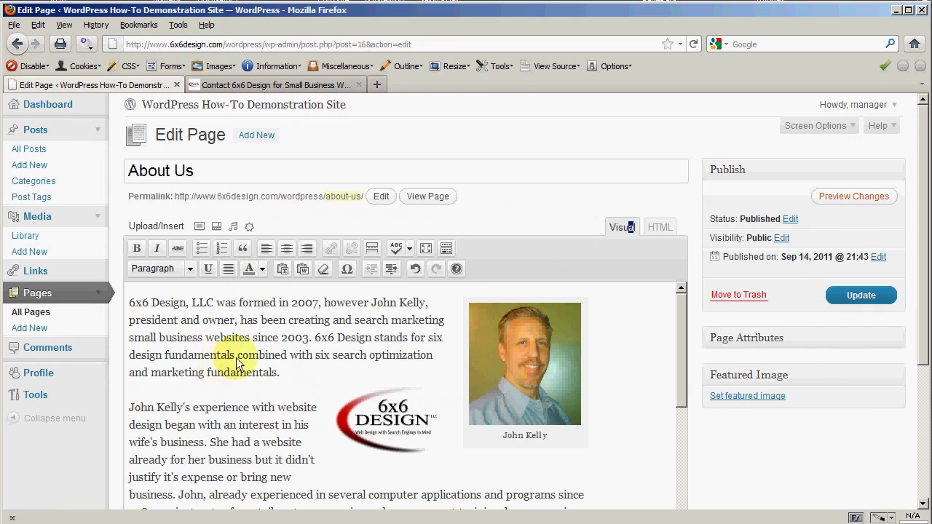
# Step: Examine the portrait's caption and image code in the page's HTML source, and compare it with the visual view
pyautogui.click(664, 227)
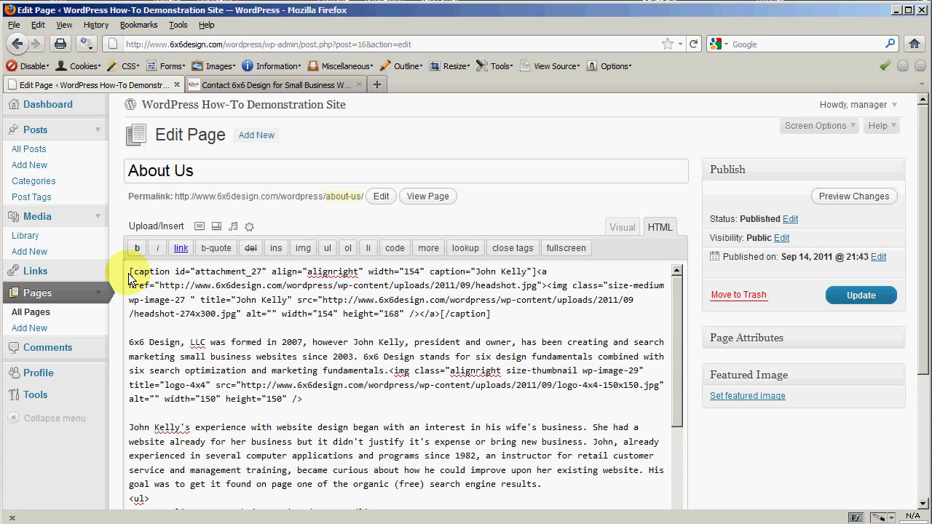
pyautogui.moveTo(129, 278); pyautogui.dragTo(138, 272)
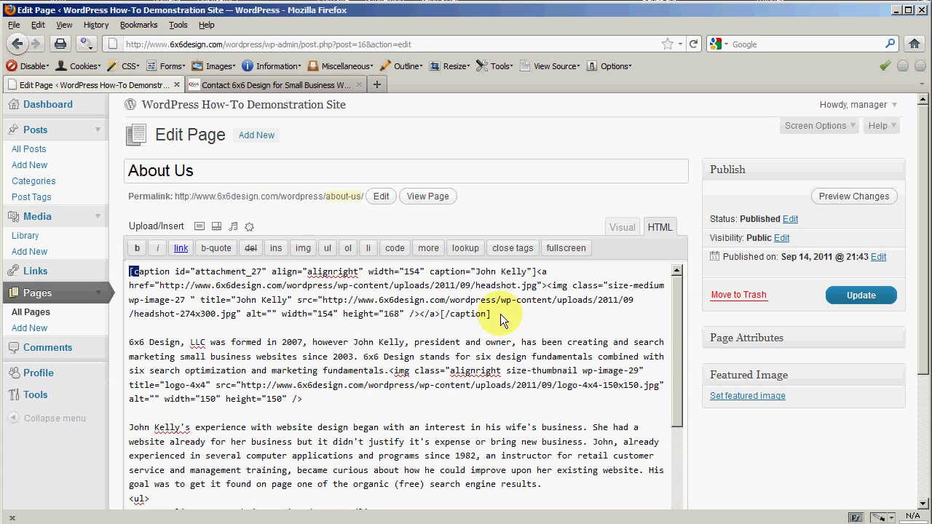
pyautogui.moveTo(493, 315); pyautogui.dragTo(481, 315)
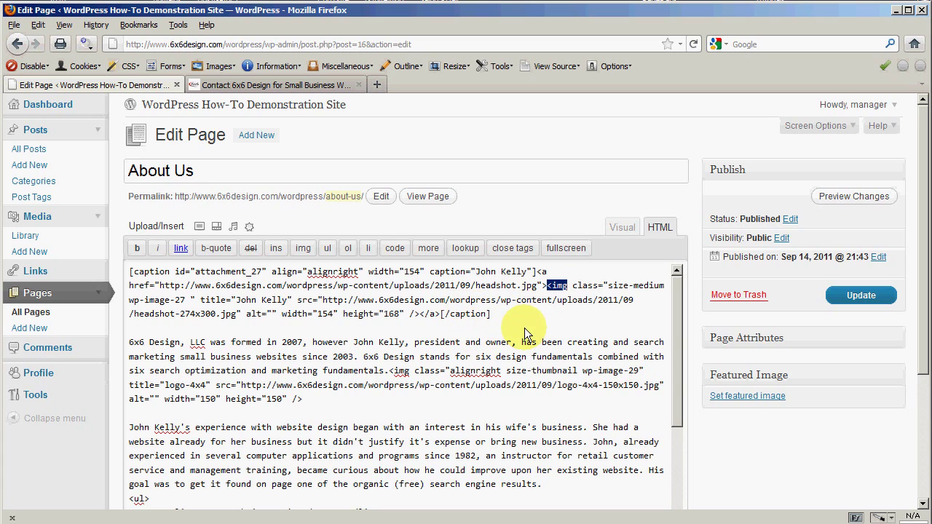
pyautogui.moveTo(474, 323); pyautogui.dragTo(120, 272)
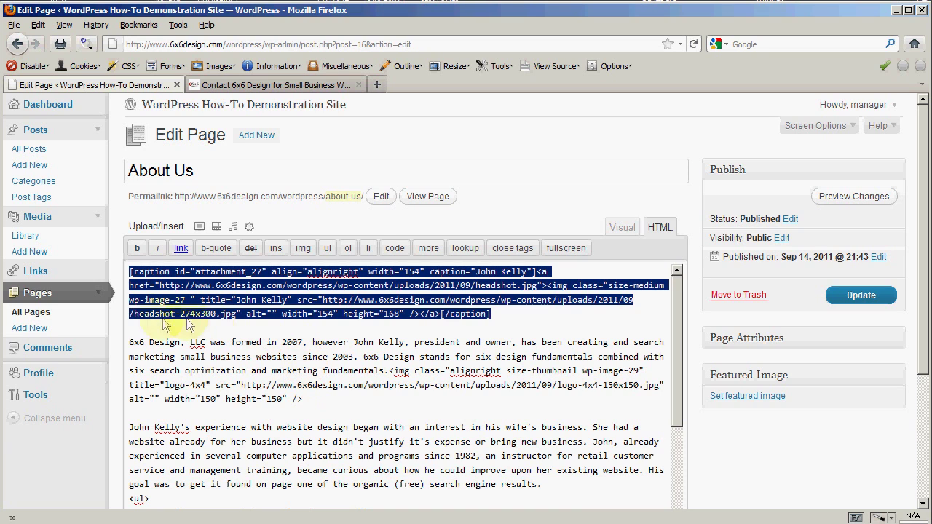
pyautogui.click(140, 326)
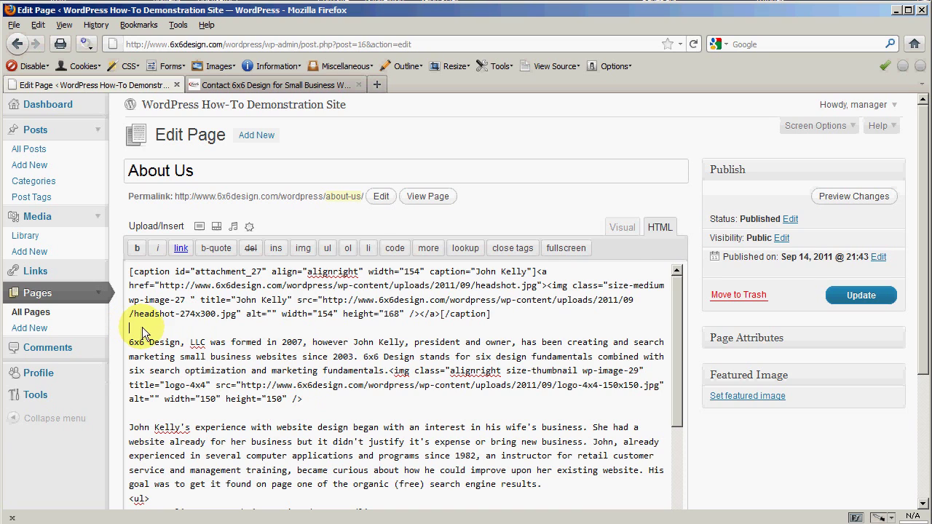
pyautogui.click(622, 227)
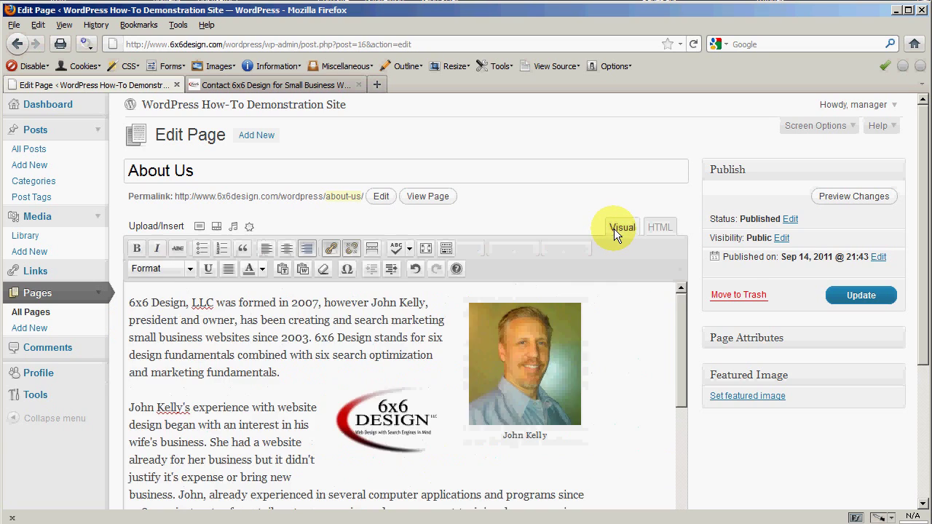
pyautogui.click(129, 309)
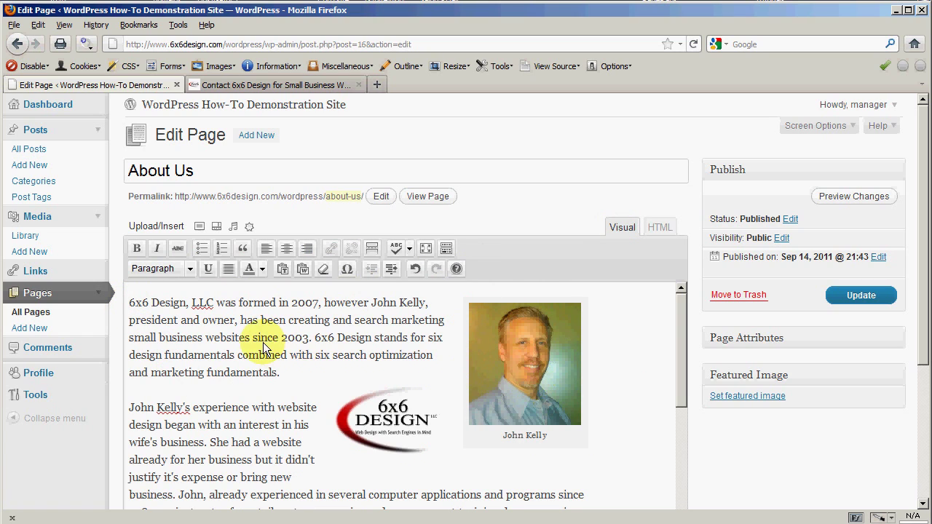
# Step: Cut the logo's img tag from the end of the first paragraph in the HTML source
pyautogui.click(661, 228)
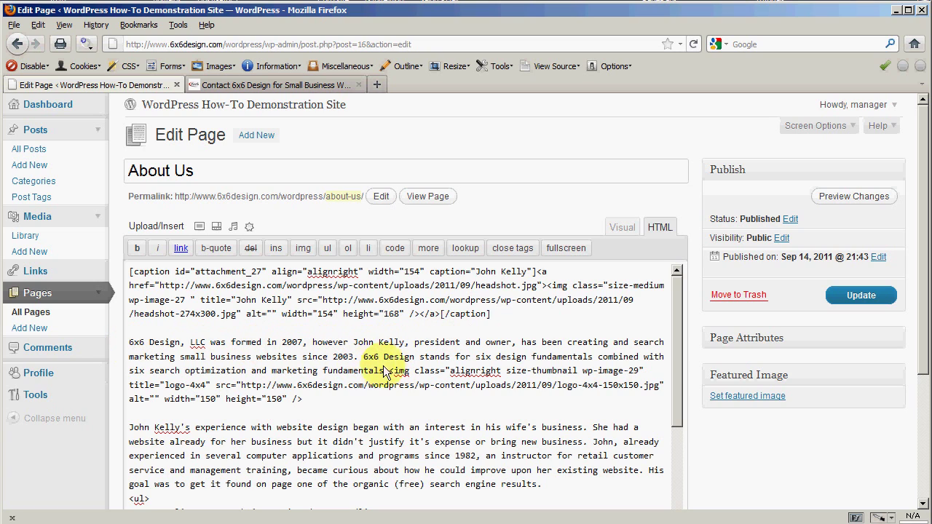
pyautogui.moveTo(388, 371); pyautogui.dragTo(406, 402)
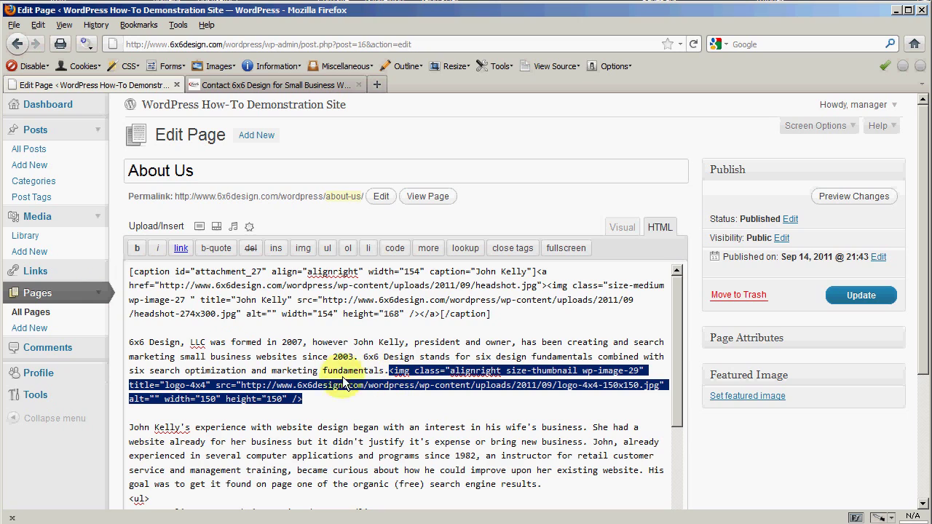
pyautogui.rightClick(413, 375)
pyautogui.click(430, 408)
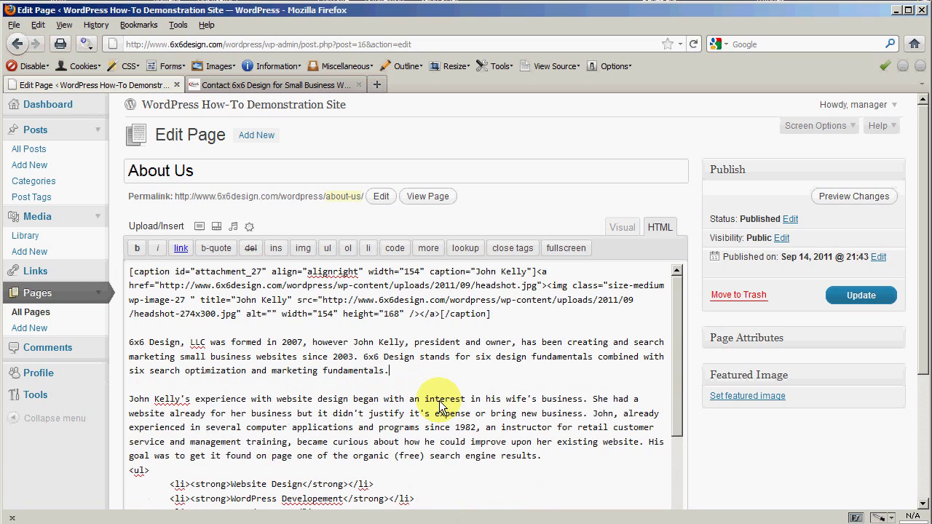
# Step: Paste the logo's img tag ahead of the portrait's caption code on its own line, and check the layout in the visual view
pyautogui.click(129, 273)
pyautogui.rightClick(129, 273)
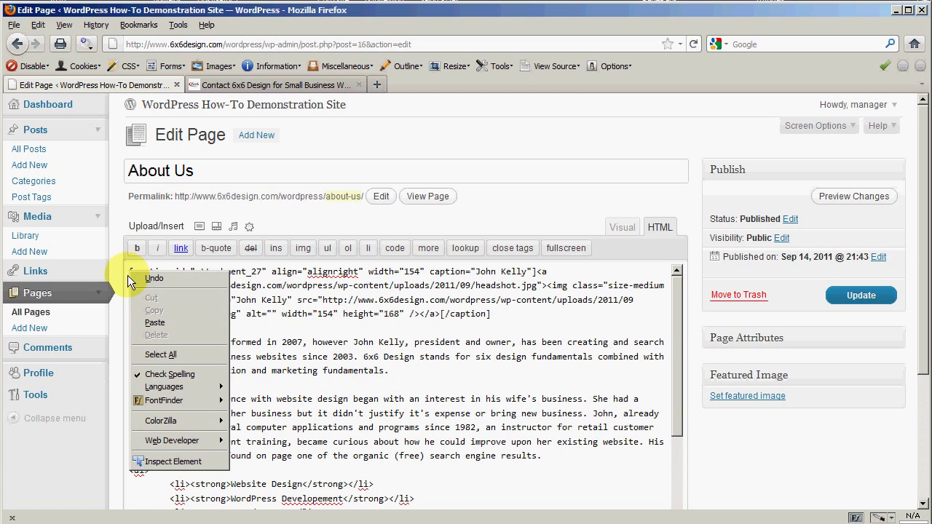
pyautogui.click(154, 322)
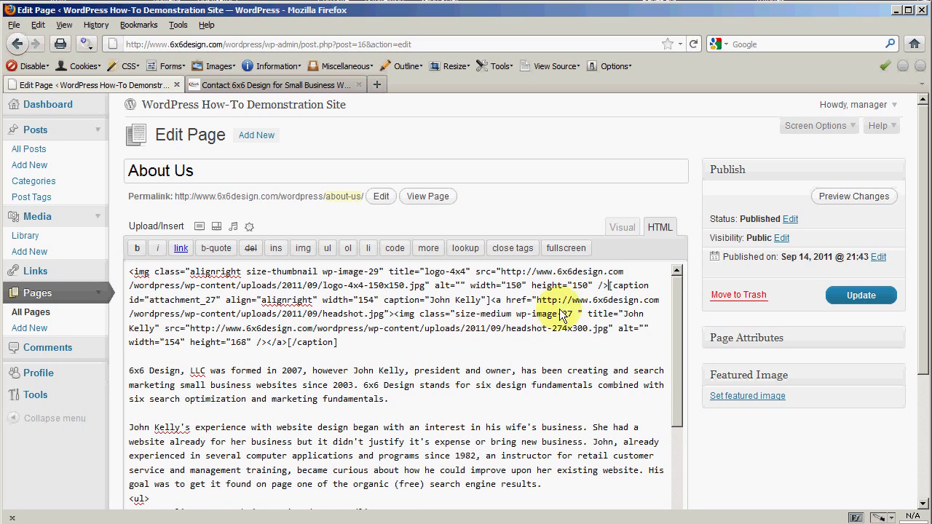
pyautogui.moveTo(608, 289)
pyautogui.mouseDown()
pyautogui.moveTo(599, 288)
pyautogui.moveTo(611, 288)
pyautogui.mouseUp()
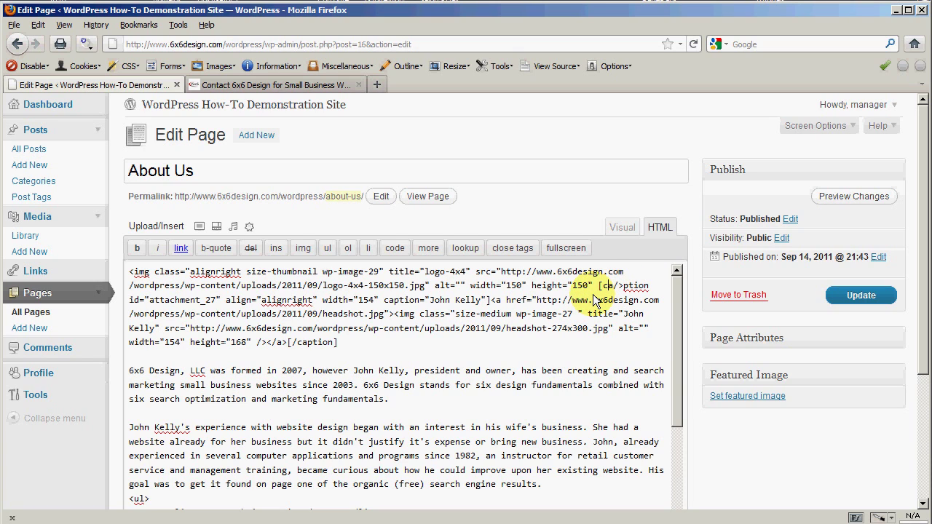
pyautogui.hotkey('ctrl', 'z')
pyautogui.moveTo(609, 288)
pyautogui.mouseDown()
pyautogui.moveTo(631, 291)
pyautogui.moveTo(609, 288)
pyautogui.mouseUp()
pyautogui.click(620, 228)
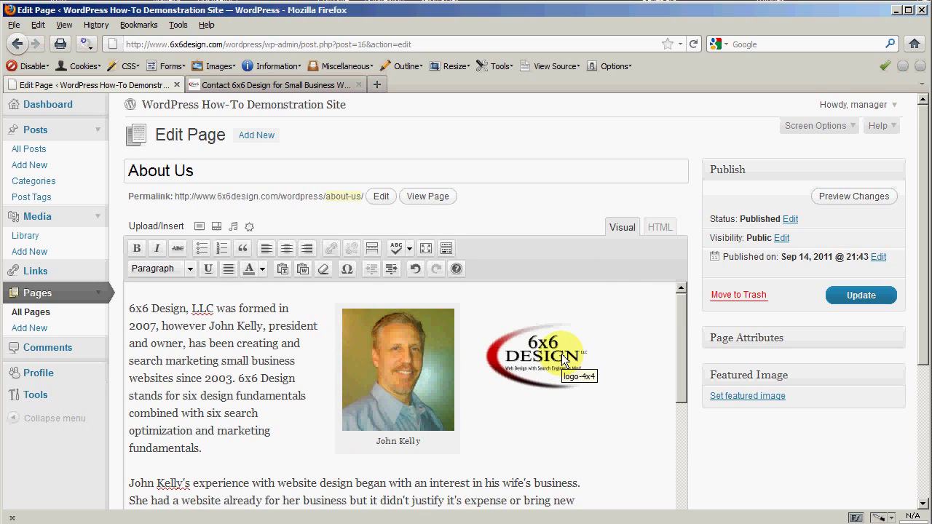
# Step: Cut the logo's img tag from above the portrait's caption code in the HTML source and delete the leftover blank lines
pyautogui.click(655, 225)
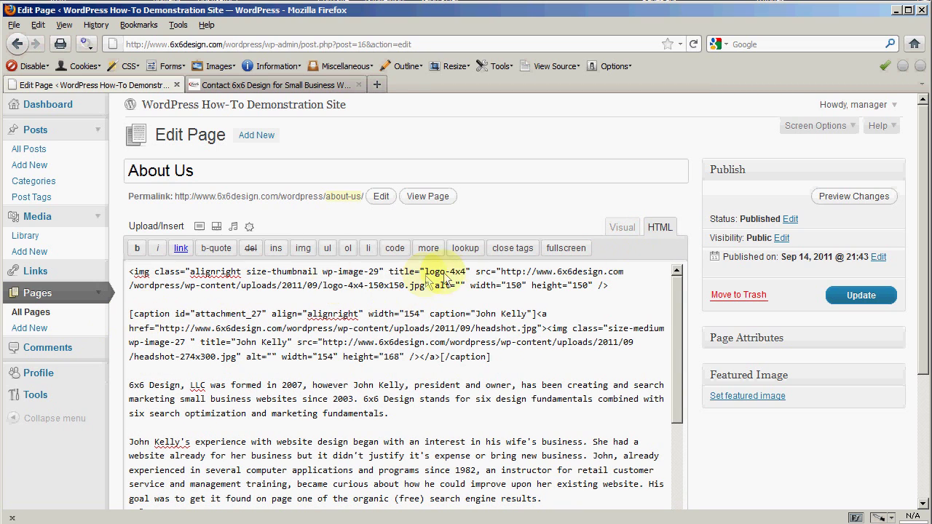
pyautogui.moveTo(631, 287); pyautogui.dragTo(90, 272)
pyautogui.rightClick(166, 280)
pyautogui.click(193, 307)
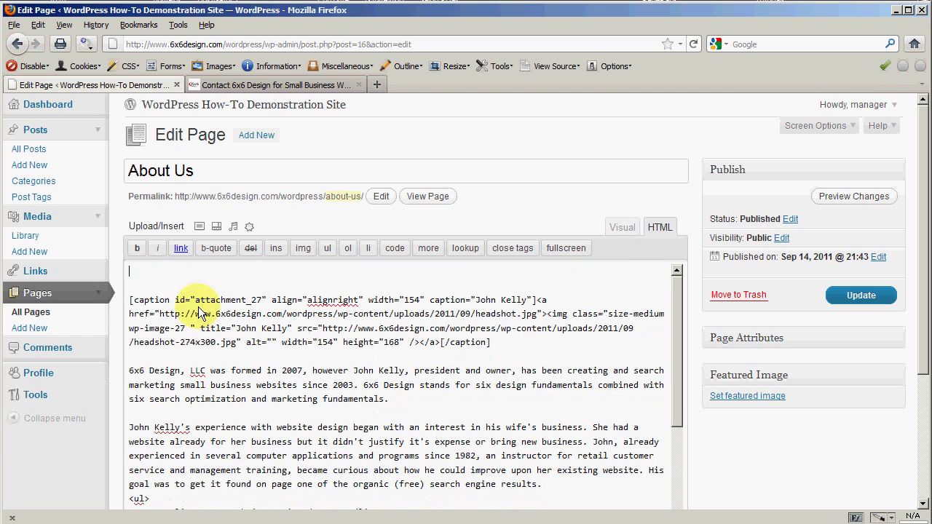
pyautogui.press('Delete')
pyautogui.press('Delete')
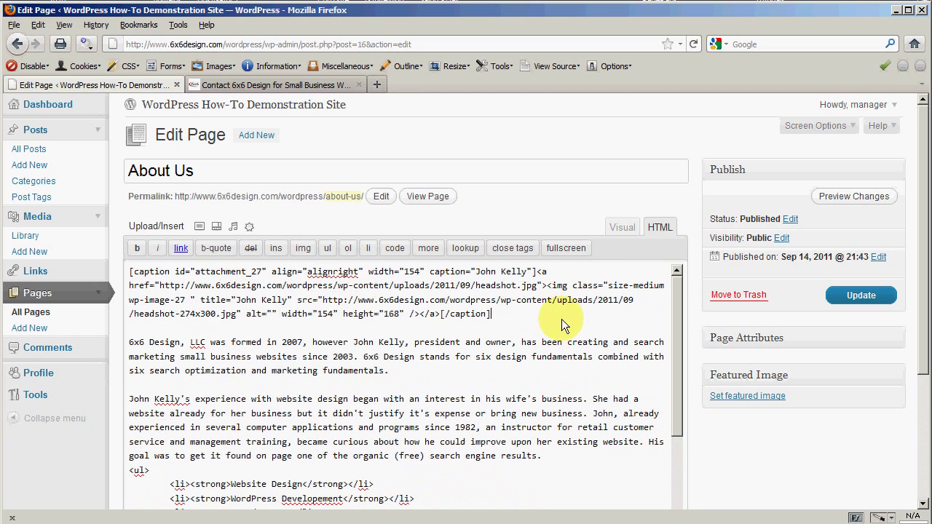
# Step: Paste the logo's img tag on a new line directly after the portrait's closing caption code, and switch to the visual view
pyautogui.press('Return')
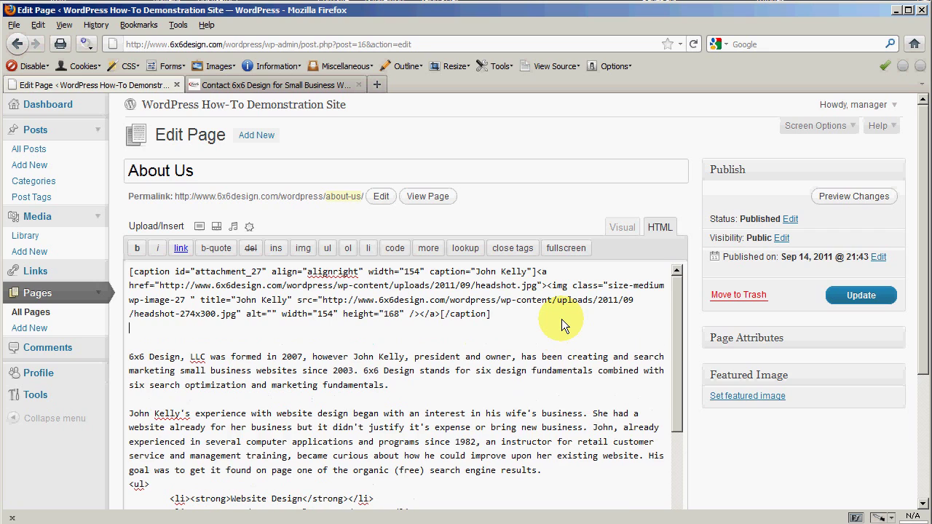
pyautogui.rightClick(149, 321)
pyautogui.click(183, 371)
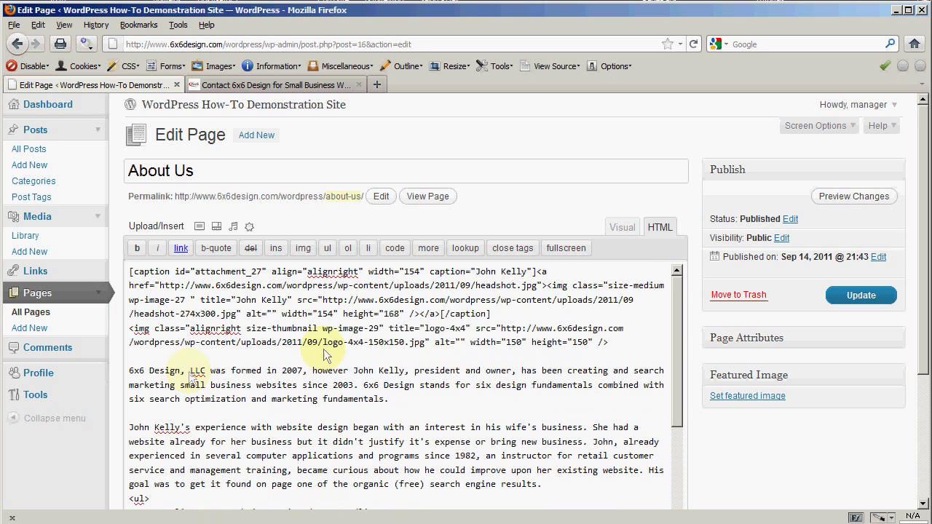
pyautogui.click(623, 228)
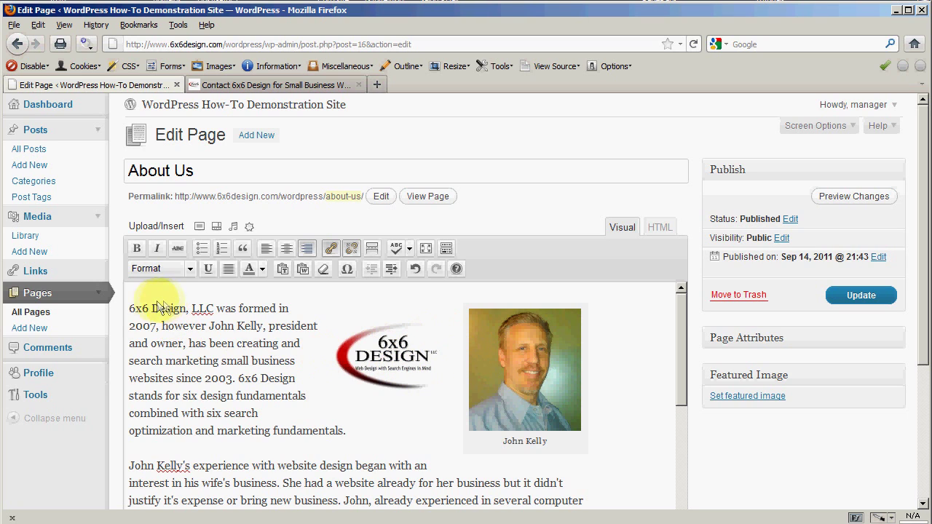
# Step: Compare the order of the portrait, logo and paragraph code in the HTML source with the layout in the visual view
pyautogui.moveTo(166, 309); pyautogui.dragTo(260, 471)
pyautogui.click(655, 230)
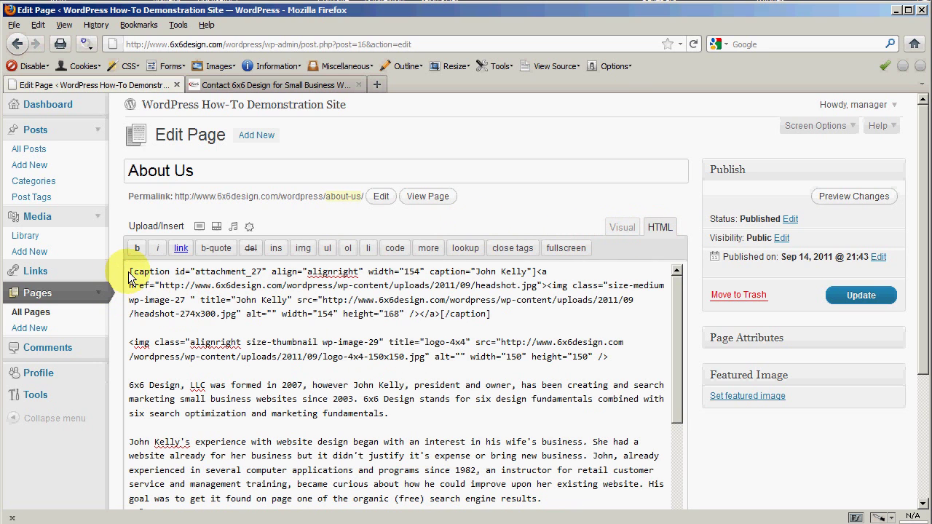
pyautogui.moveTo(129, 271); pyautogui.dragTo(220, 409)
pyautogui.click(219, 409)
pyautogui.click(616, 231)
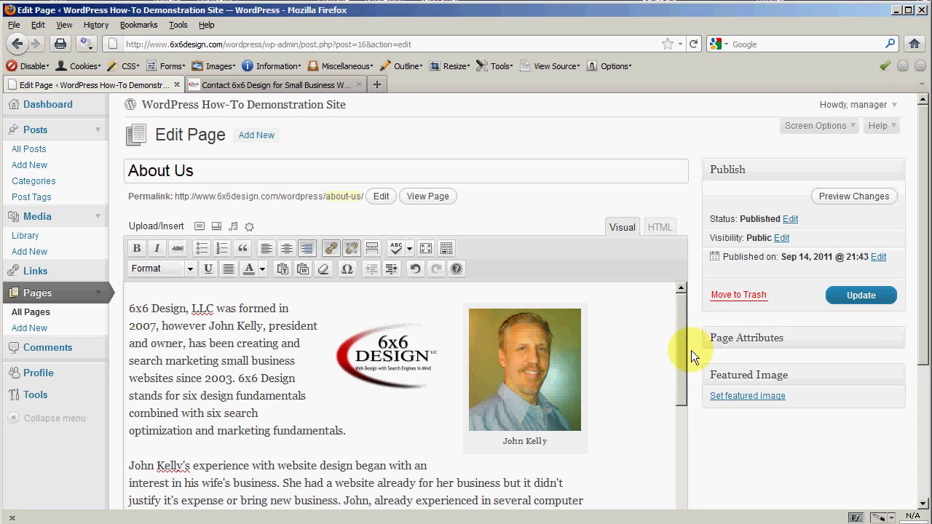
# Step: Review the page content and update the About Us page to save the image placement
pyautogui.scroll(-2, 691, 356)
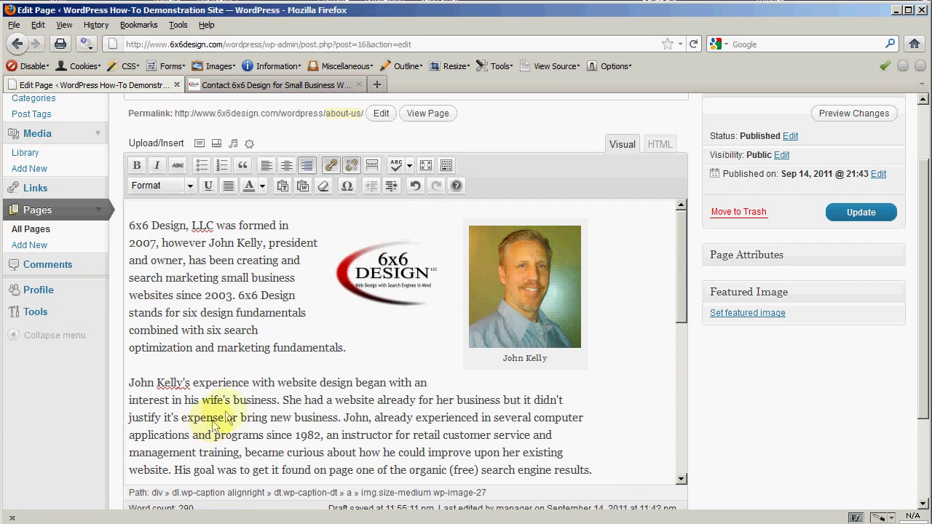
pyautogui.scroll(-4, 233, 459)
pyautogui.scroll(4, 240, 396)
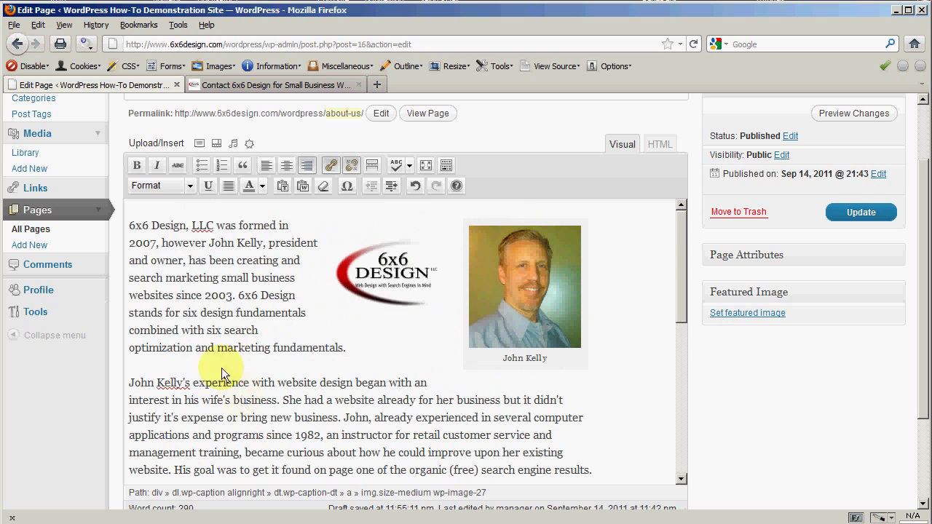
pyautogui.click(848, 217)
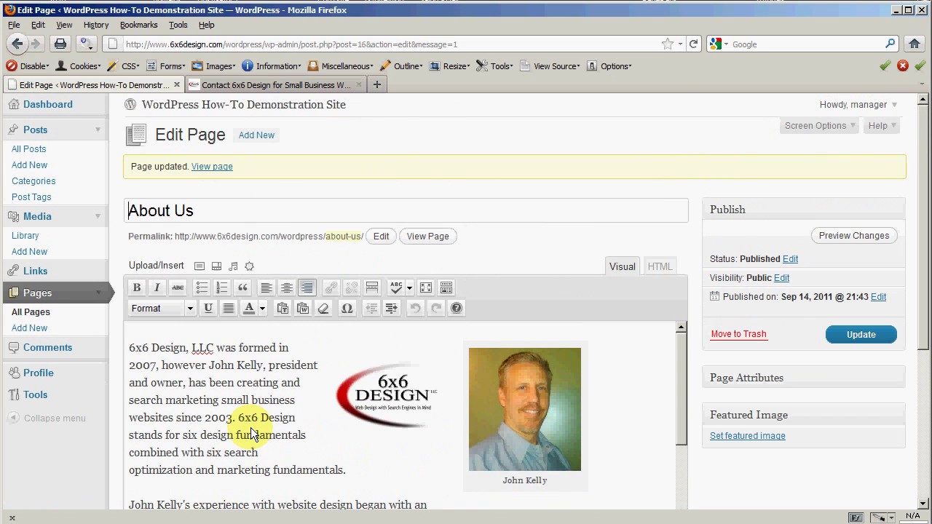
pyautogui.scroll(-3, 249, 412)
pyautogui.scroll(3, 245, 389)
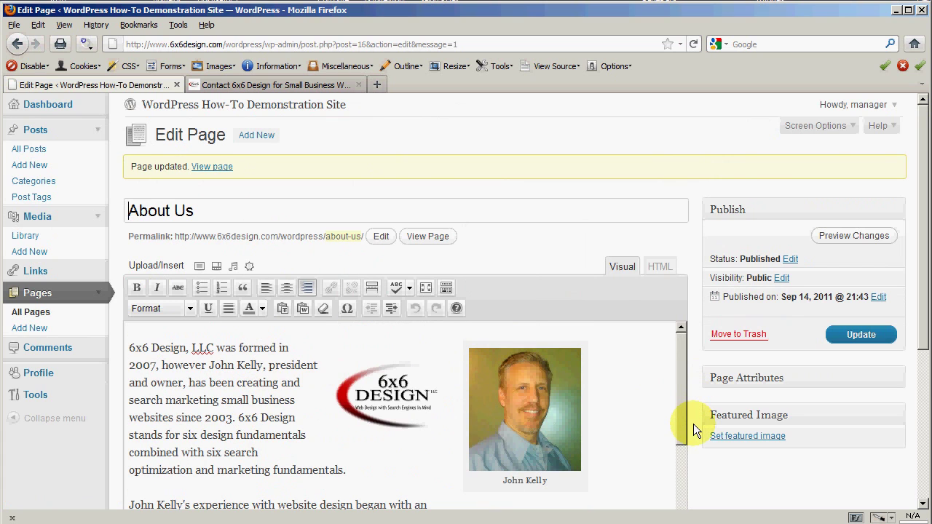